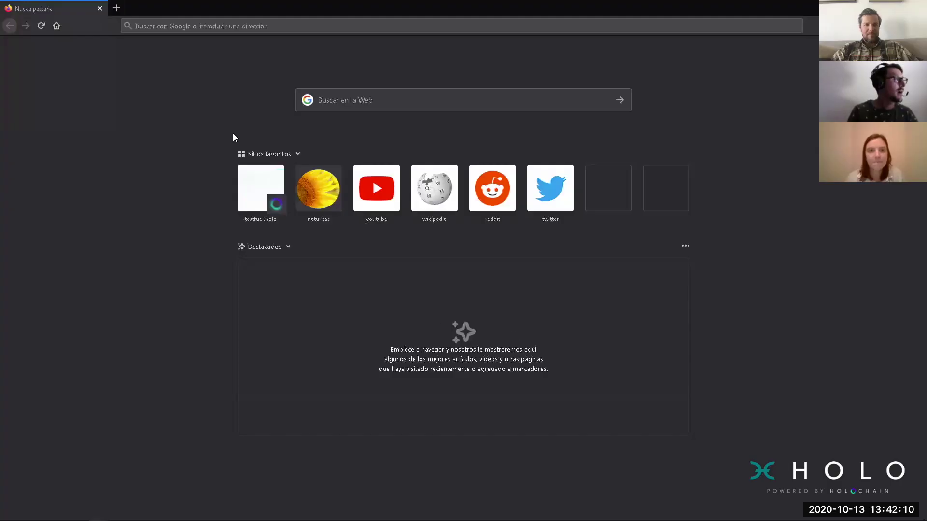
Step: Go to testfuel.holo.host in Firefox to reach the HoloFuel login dialog
click(294, 26)
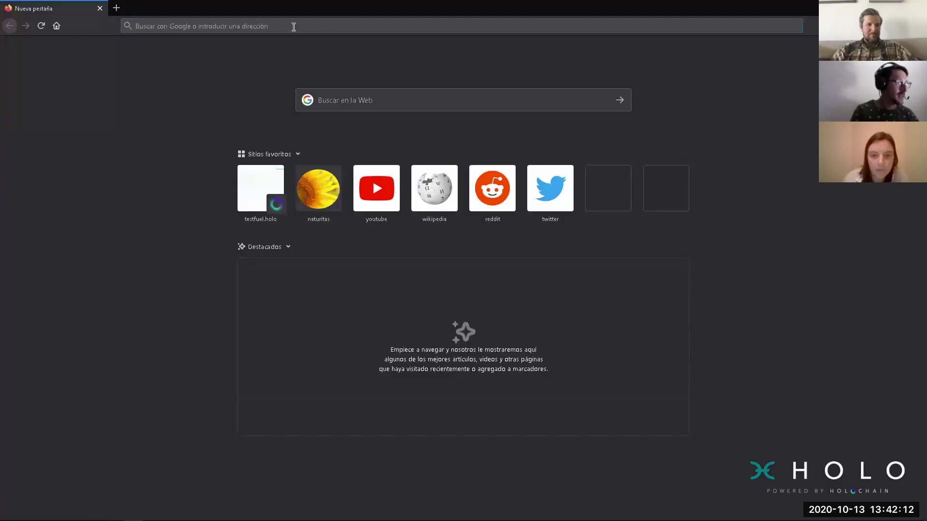
text(testfuel.ho)
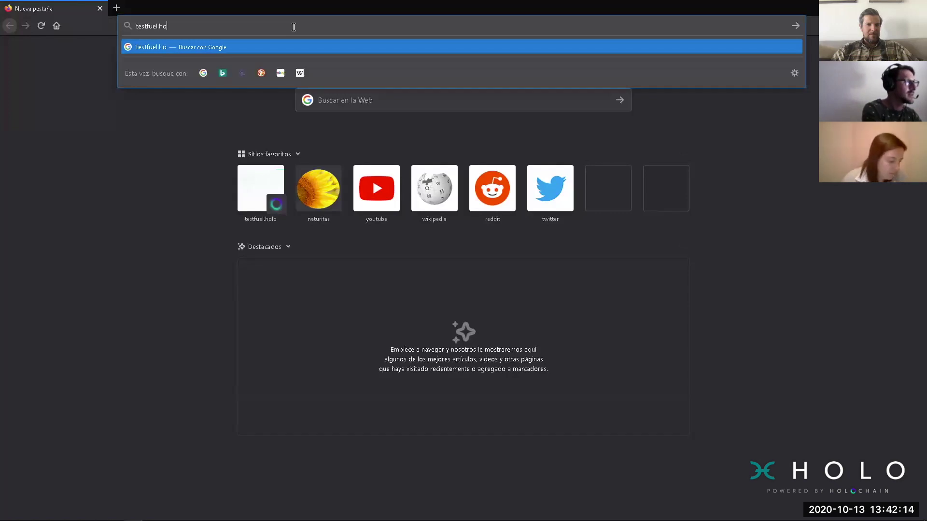
text(lo.host)
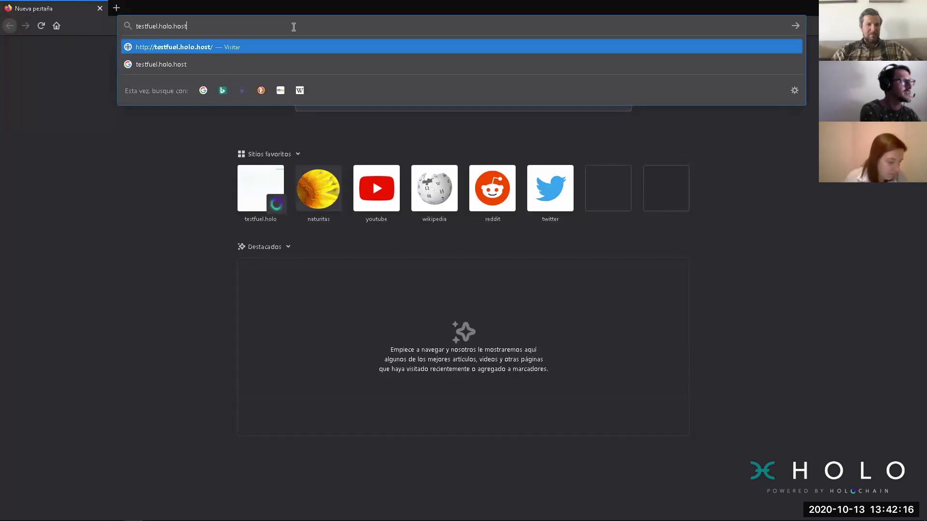
key(Return)
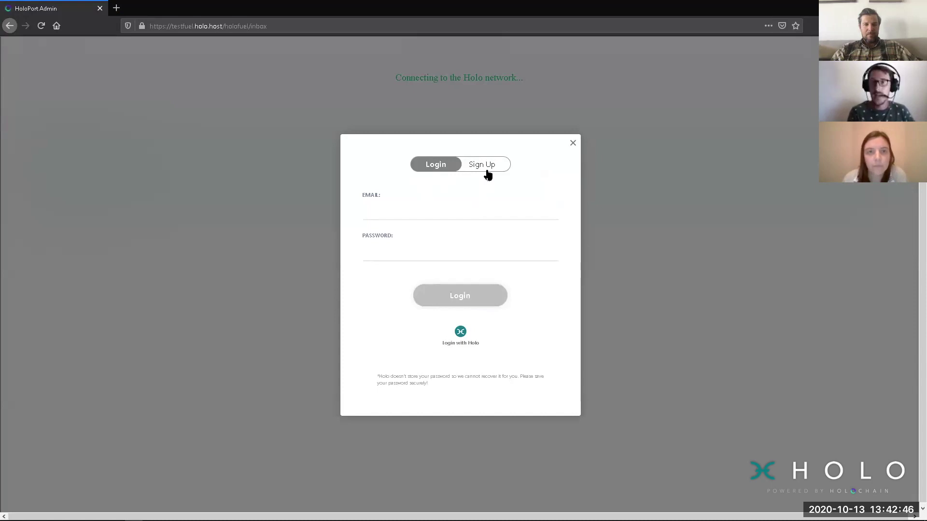
Step: Sign up for a new HoloFuel account with an e-mail address and a confirmed password
click(488, 172)
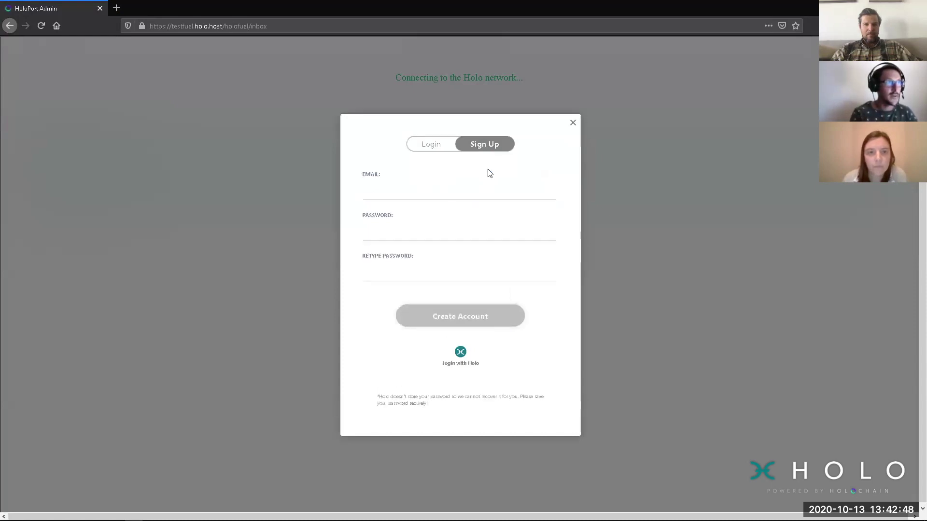
click(444, 194)
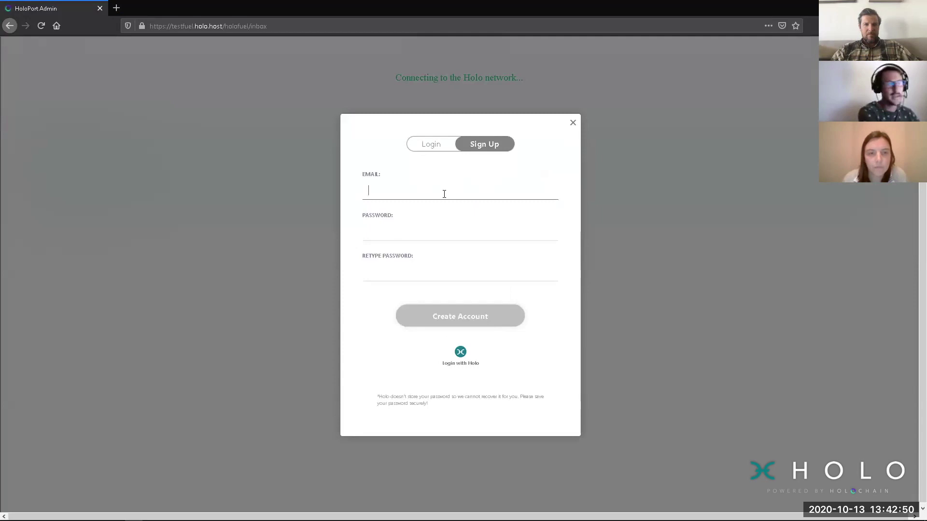
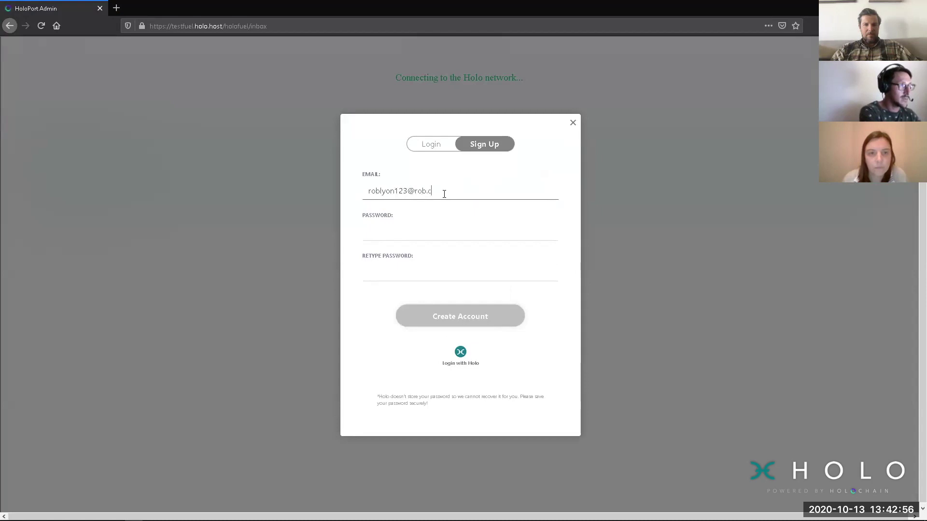
key(Tab)
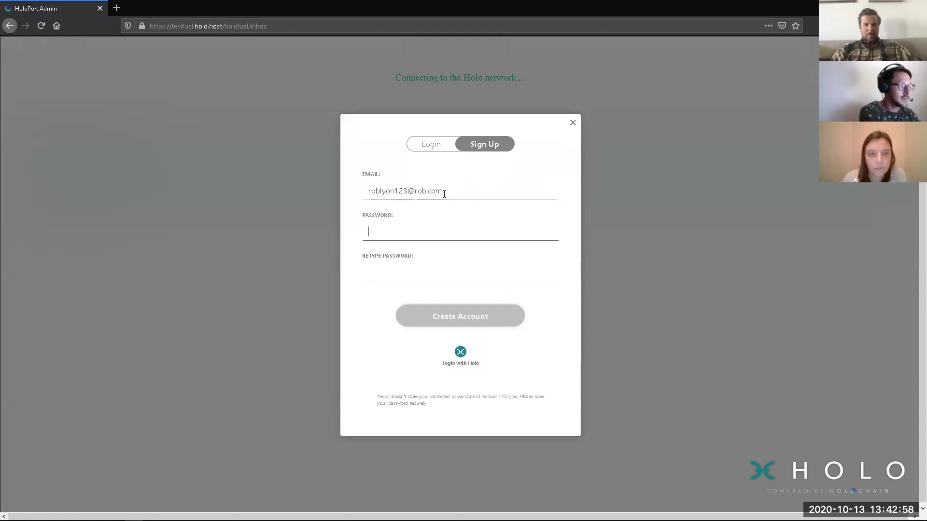
text(•••••)
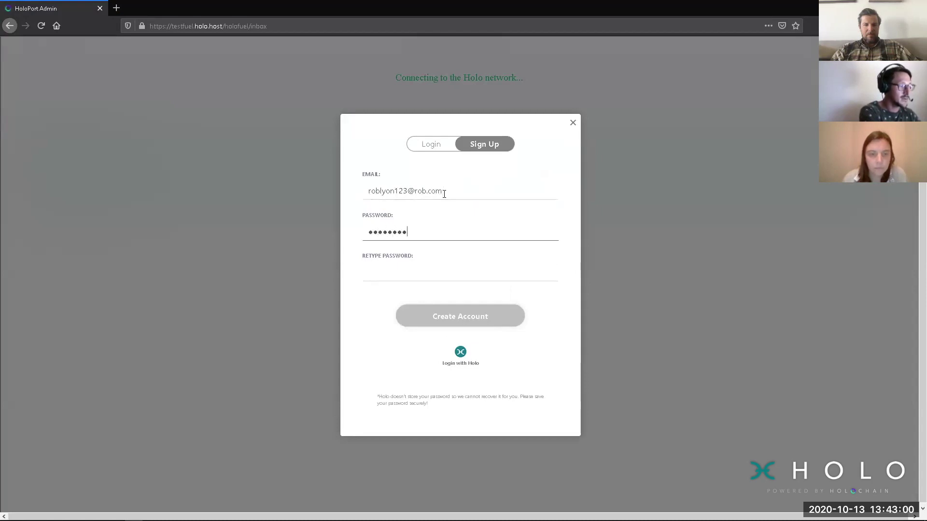
key(Tab)
text(••••••••)
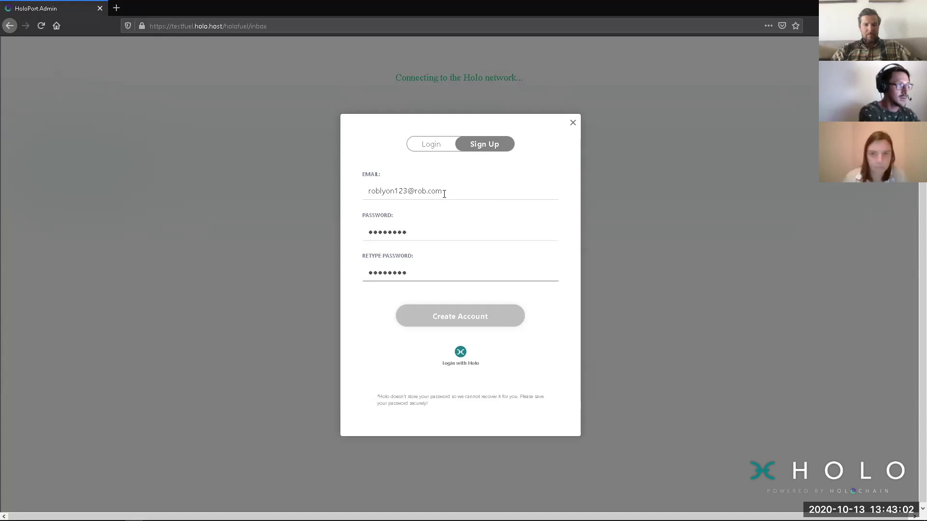
click(458, 319)
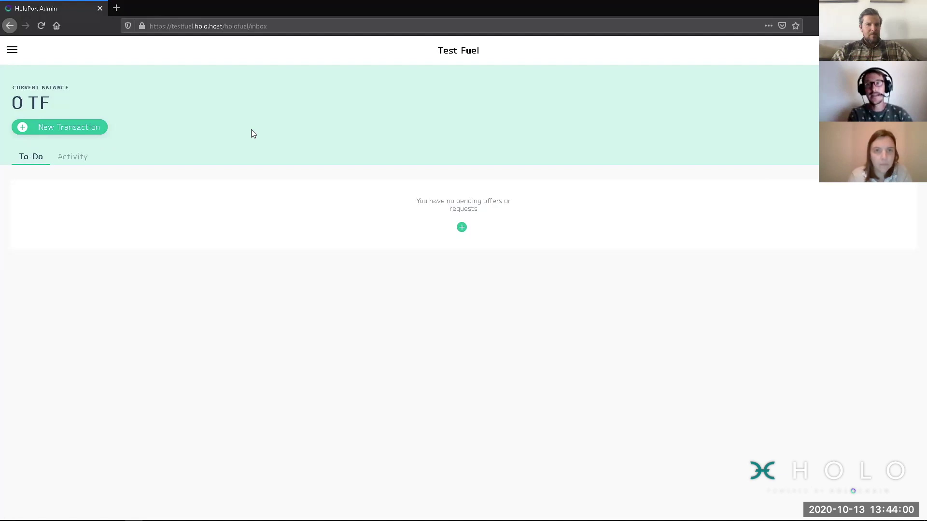
Step: Save RobsHoloPort as the profile nickname and copy the account's agent ID
click(13, 50)
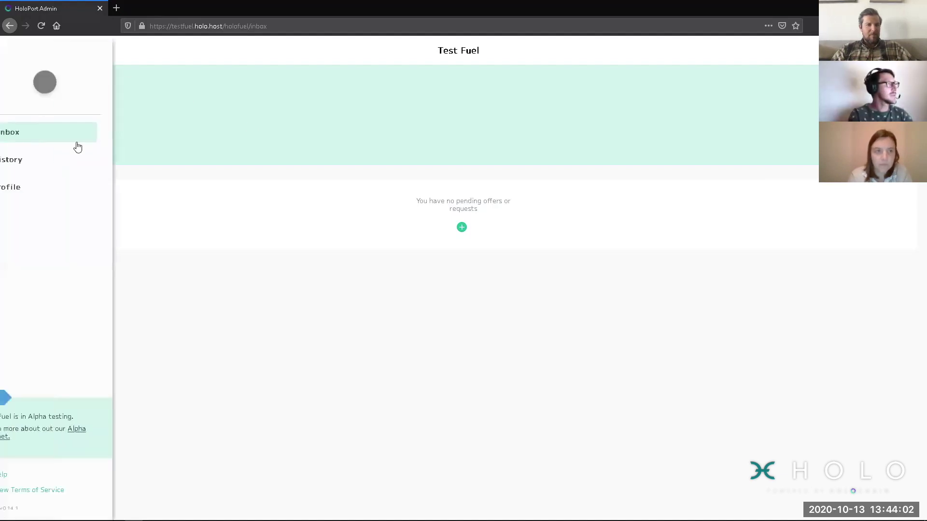
click(37, 188)
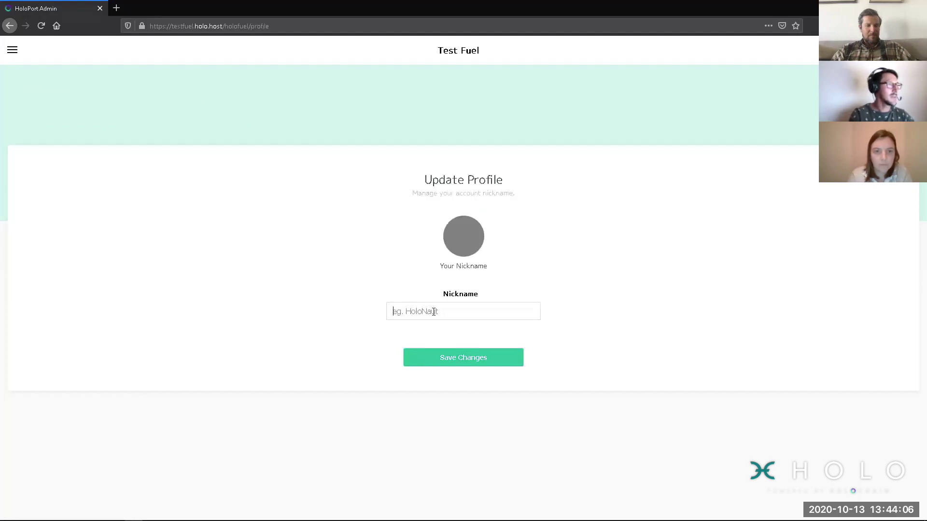
text(Rob)
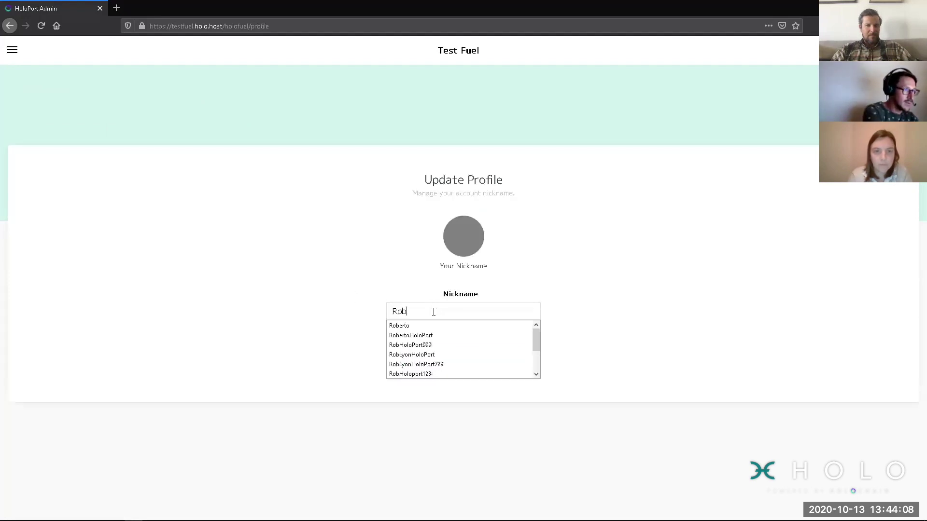
text(sHolo)
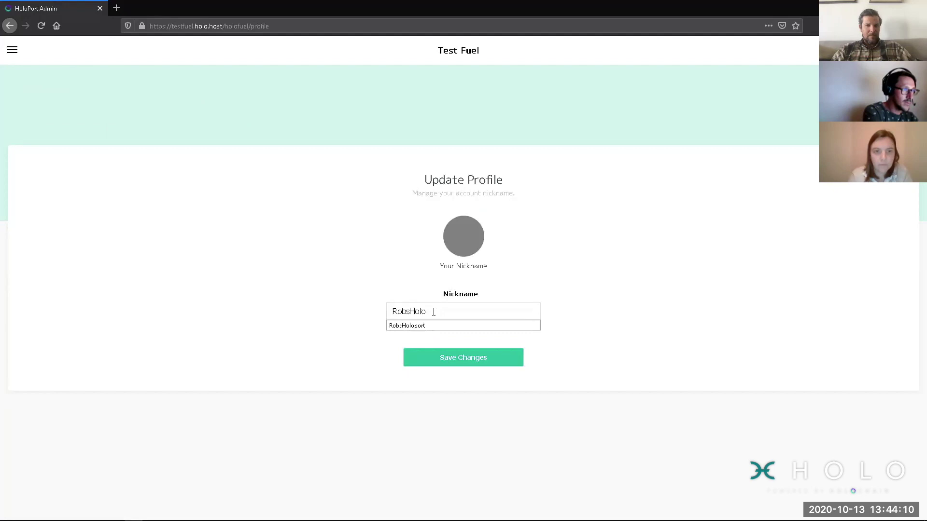
text(Port)
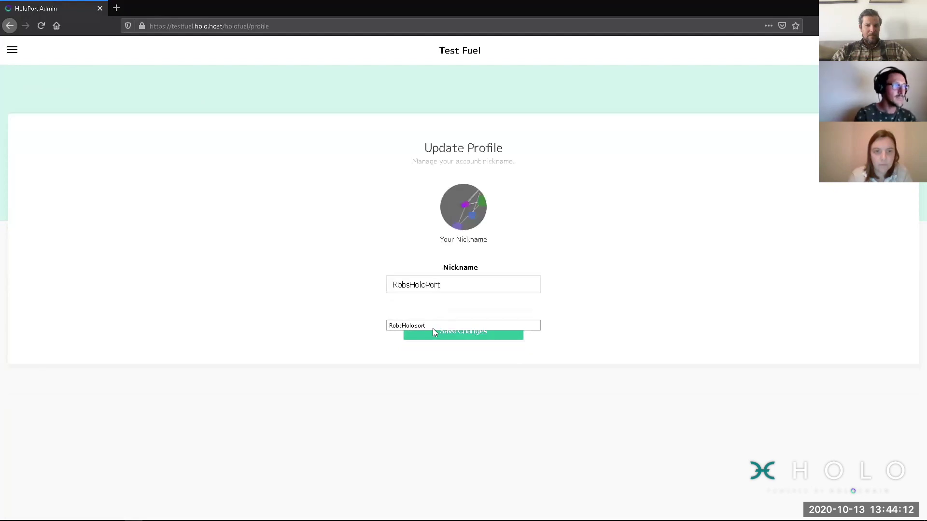
click(436, 337)
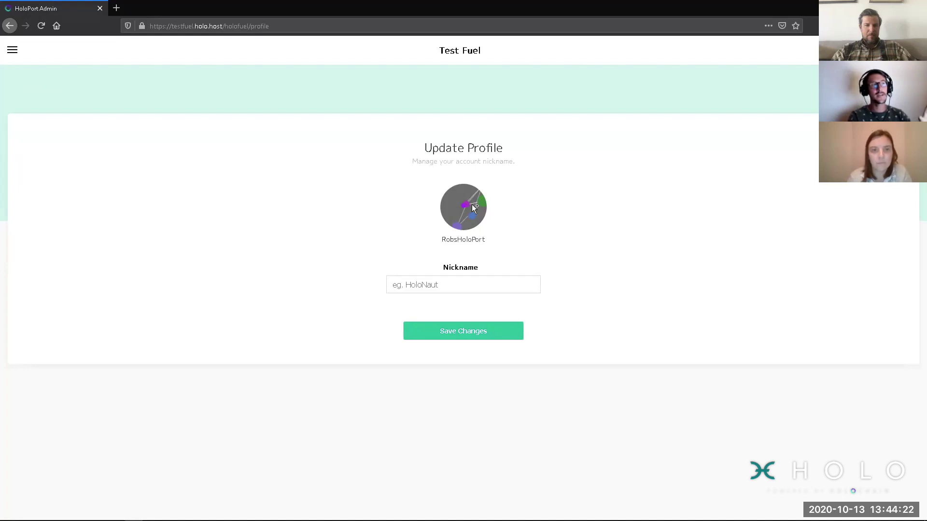
click(471, 204)
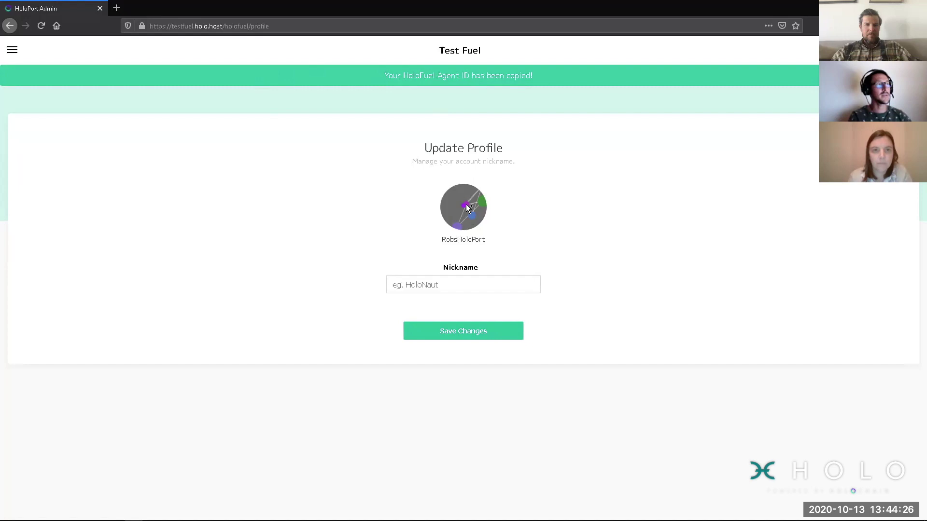
Step: Paste the copied agent ID into a new tab to check it, then close that tab
click(116, 8)
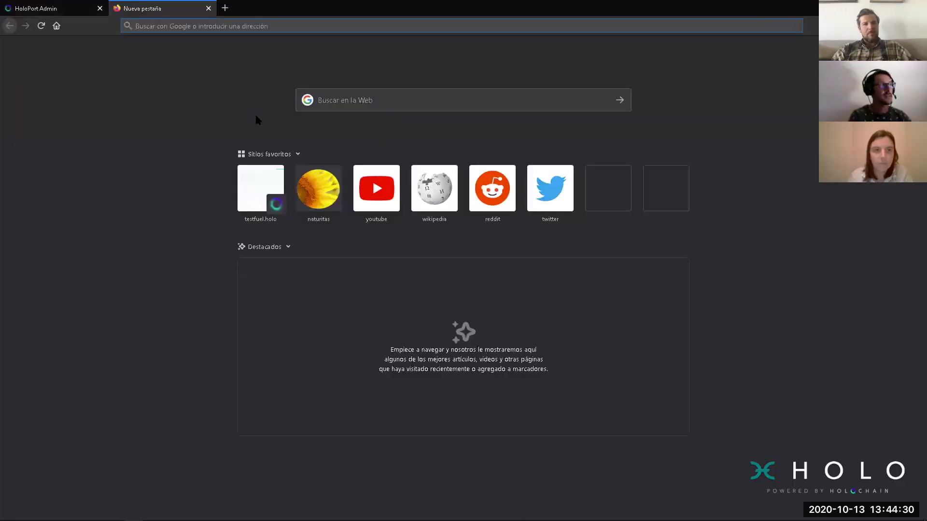
text(HcSCj7aQoxMiowqbr3P6mOmgTd5b5ihharR47Bva5bTqxmhoqg5Jtxm5jEnj5bi)
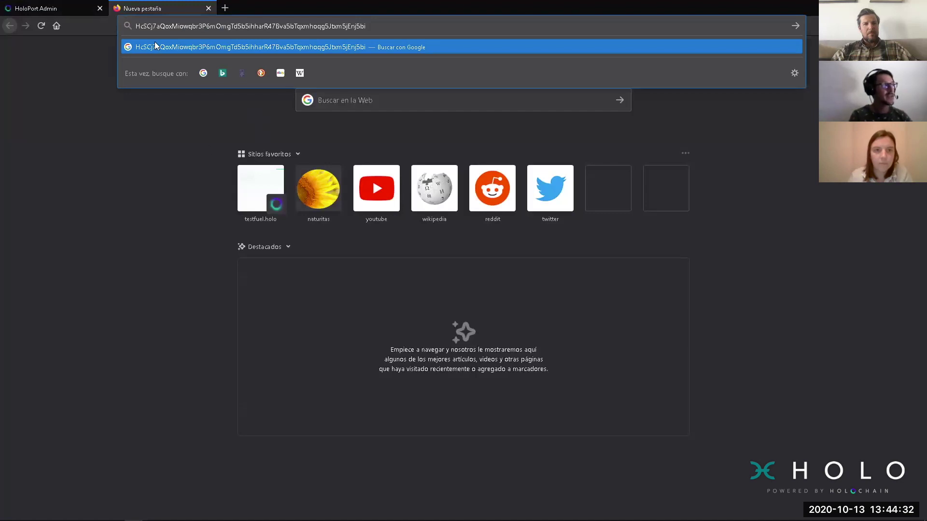
drag(380, 27, 138, 26)
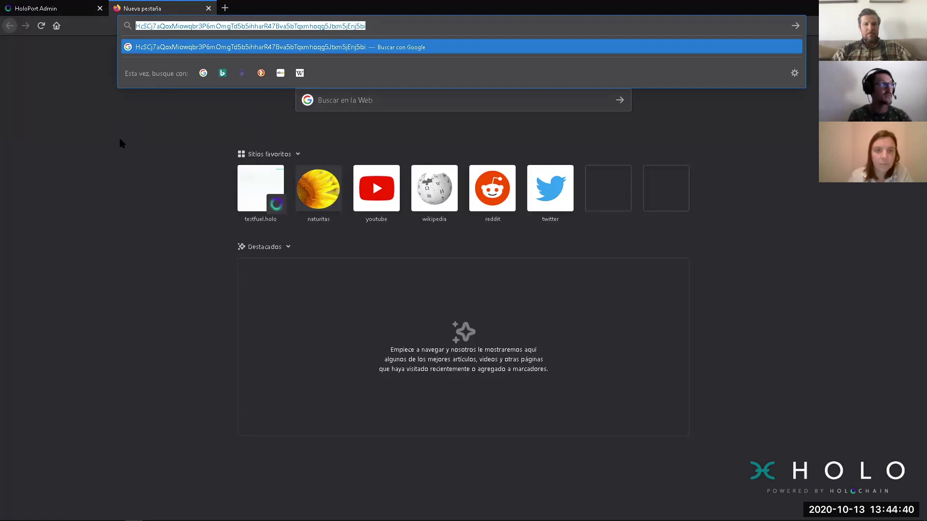
click(208, 8)
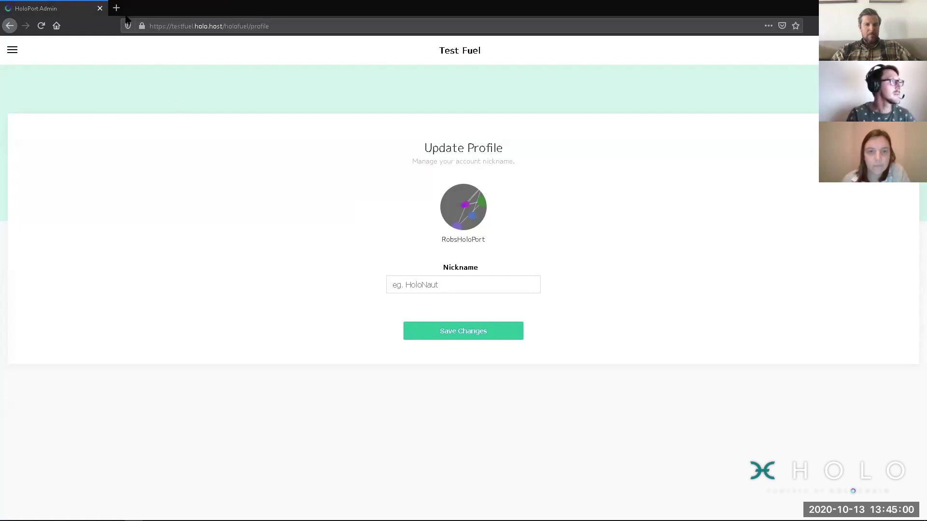
Step: Paste the other copied ID into another temporary tab to view it, then close it
click(118, 7)
text(HcScj7VO3v3MTT3icvpyTPJXx85P59ns4oECfMK5dywbdvd3ytOBgxX5dt57zoz)
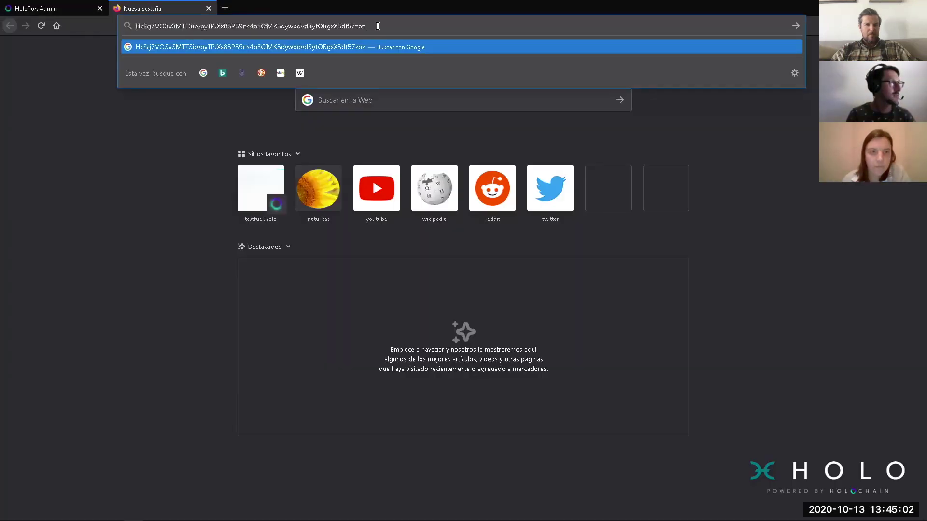
click(208, 8)
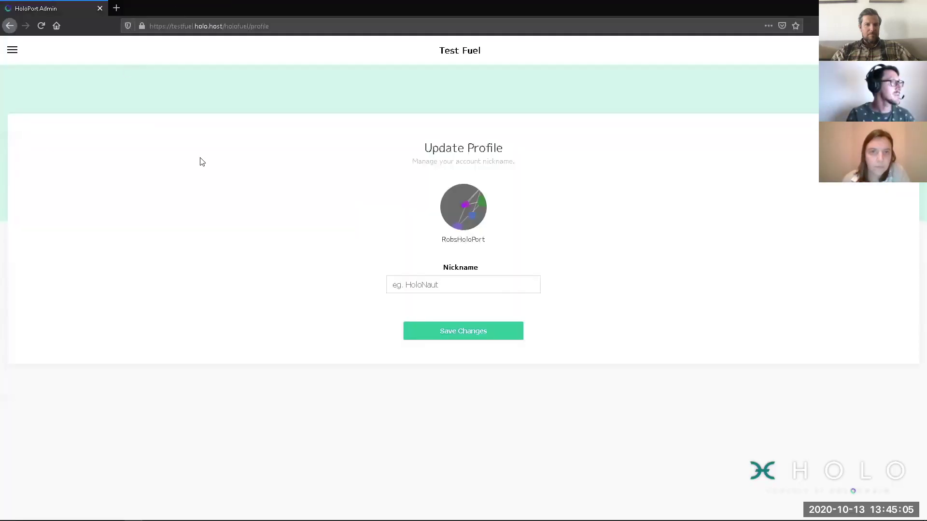
Step: Start a new transaction from the inbox with an amount of 12.345 TF
click(12, 49)
click(28, 141)
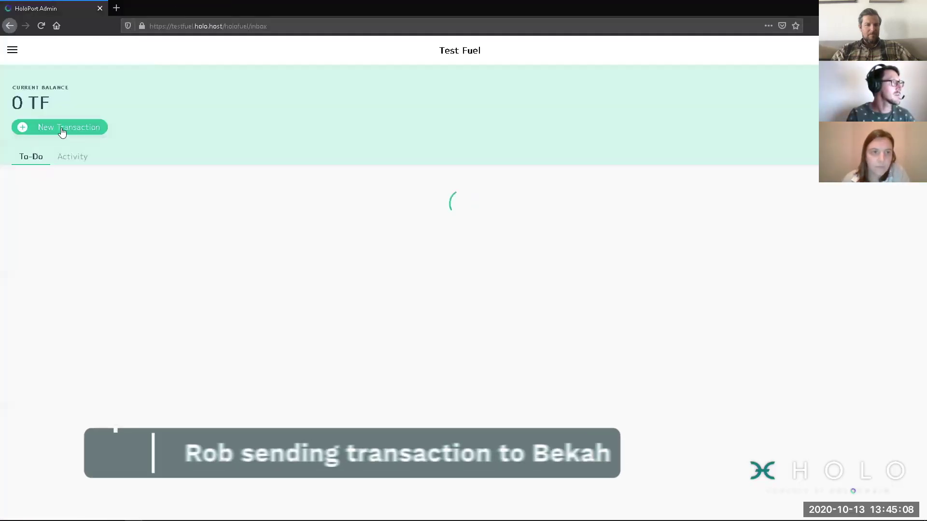
click(62, 128)
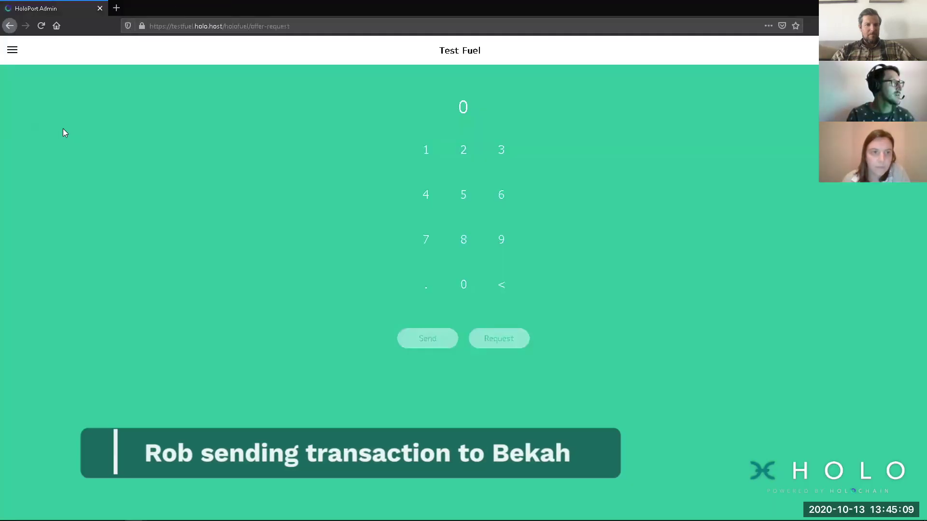
click(424, 149)
click(462, 150)
click(498, 153)
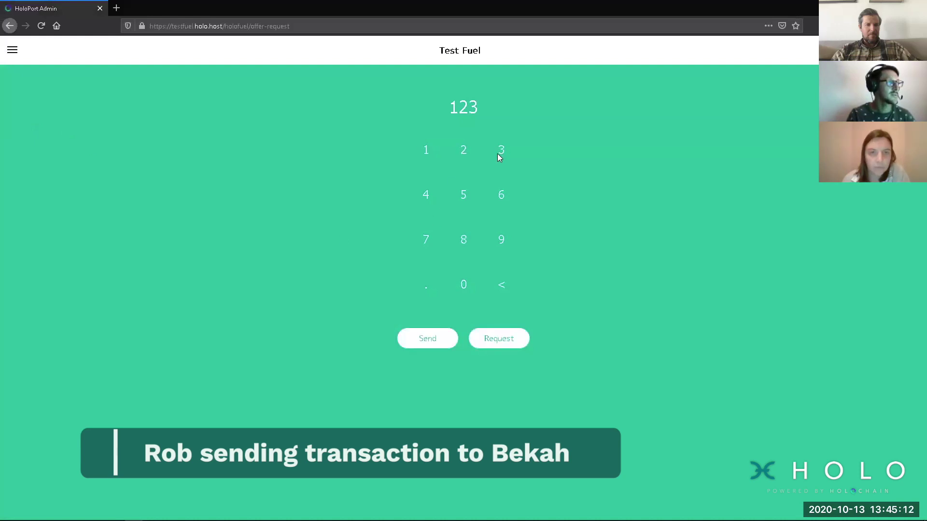
click(425, 195)
click(456, 199)
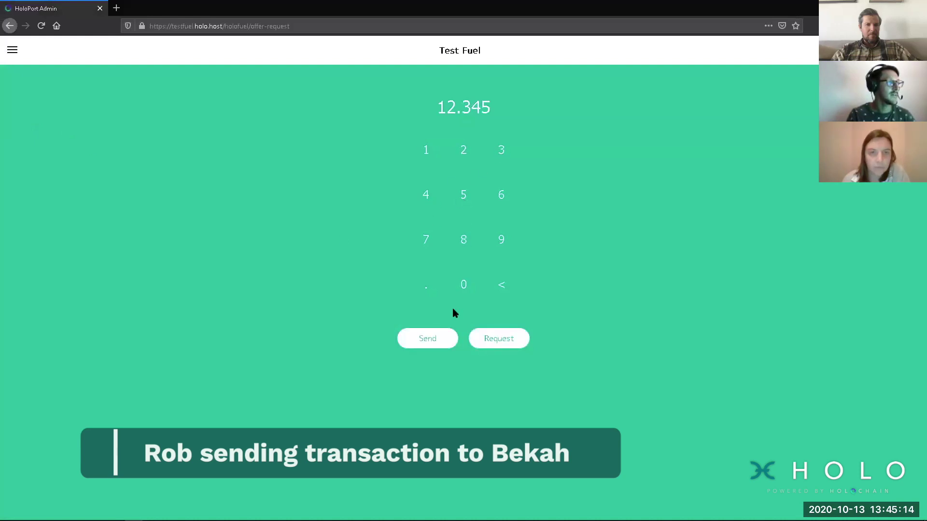
Step: Choose to send, paste the recipient's agent ID, and enter the note 'Demo for hosted happs'
click(436, 342)
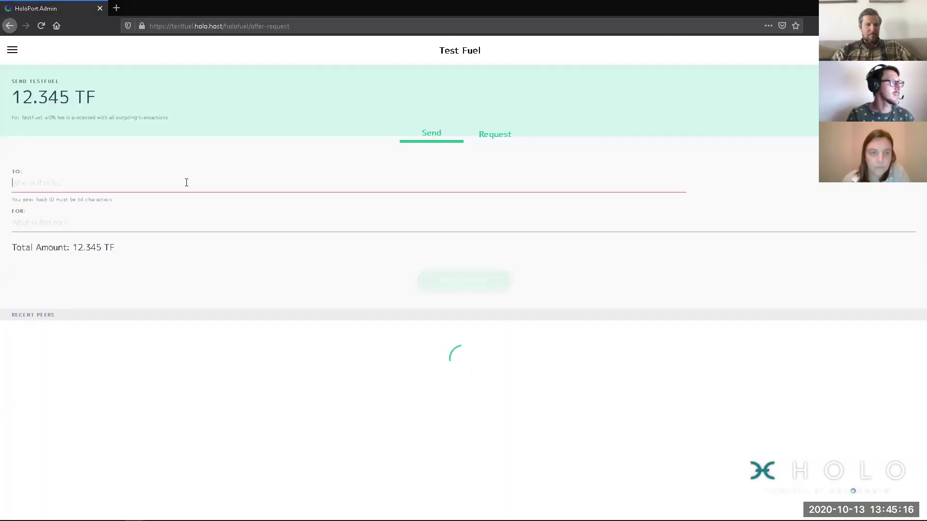
text(HcScj7VO3v3MTT3icvpyTPJXx85P59ns4oECfMK5dywbdvd3ytOBgxX5dt57zoz)
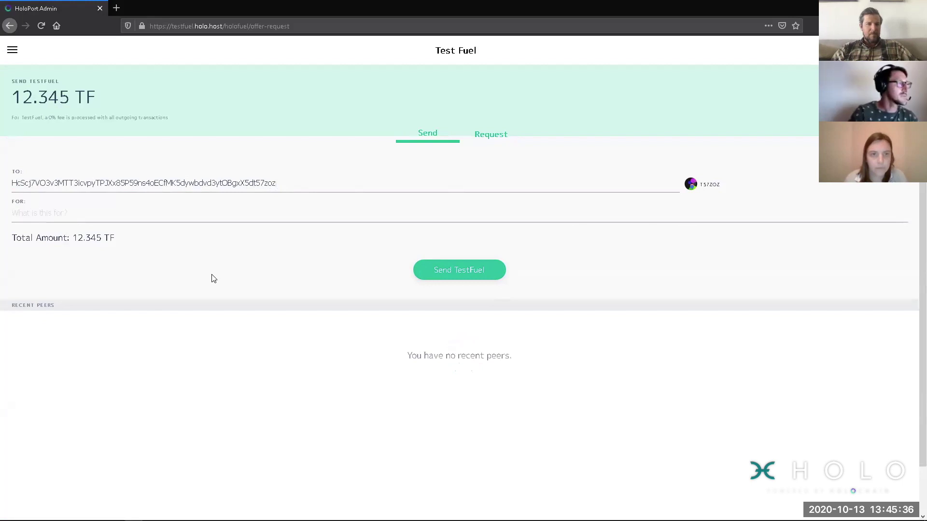
text(Demo )
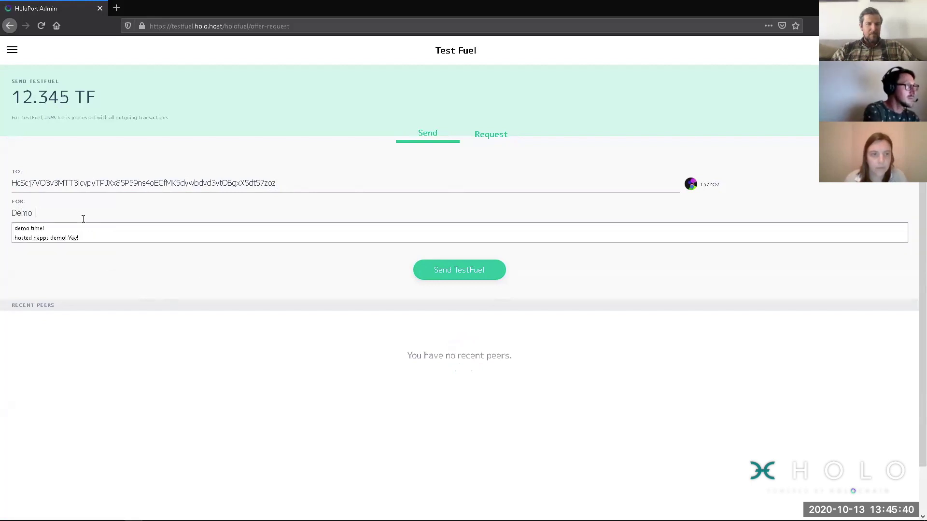
text(for hosted h)
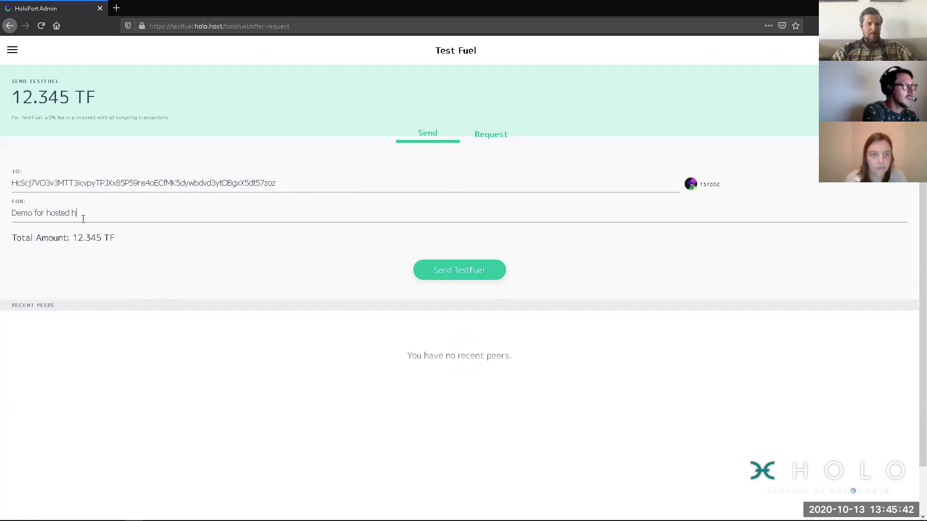
text(apps)
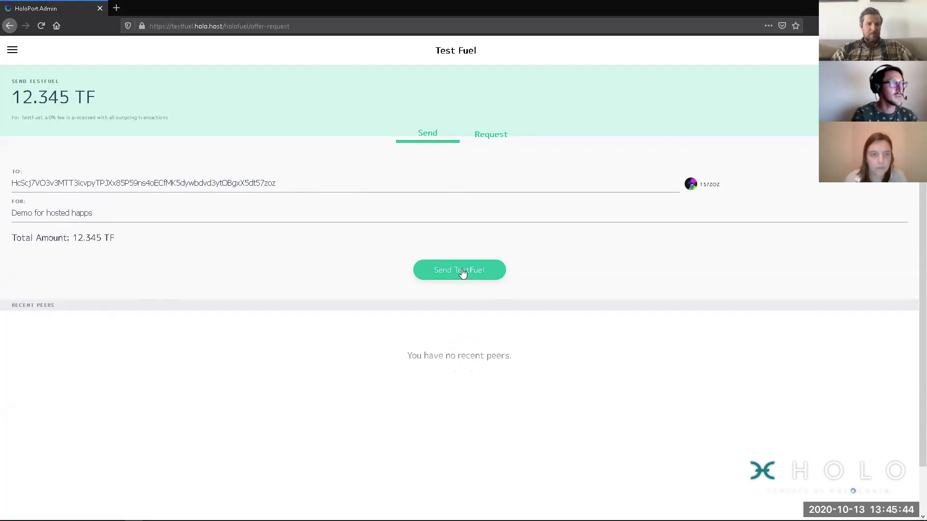
Step: Send the 12.345 TF offer, dismiss the notice, and copy the pending recipient's agent ID
click(462, 272)
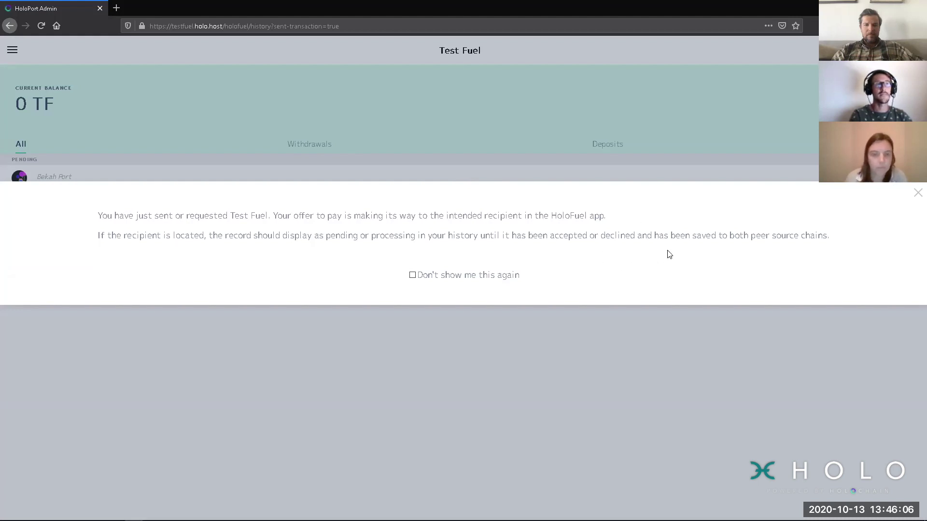
click(915, 195)
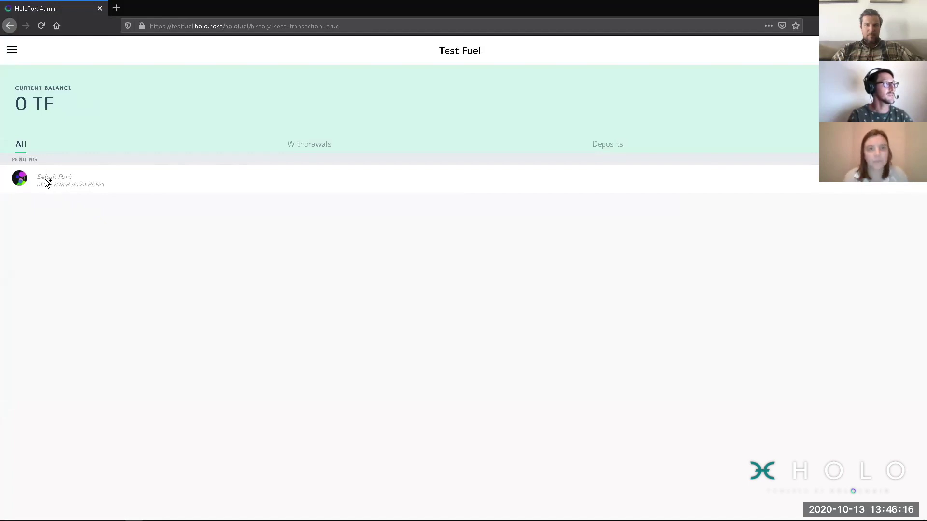
click(20, 177)
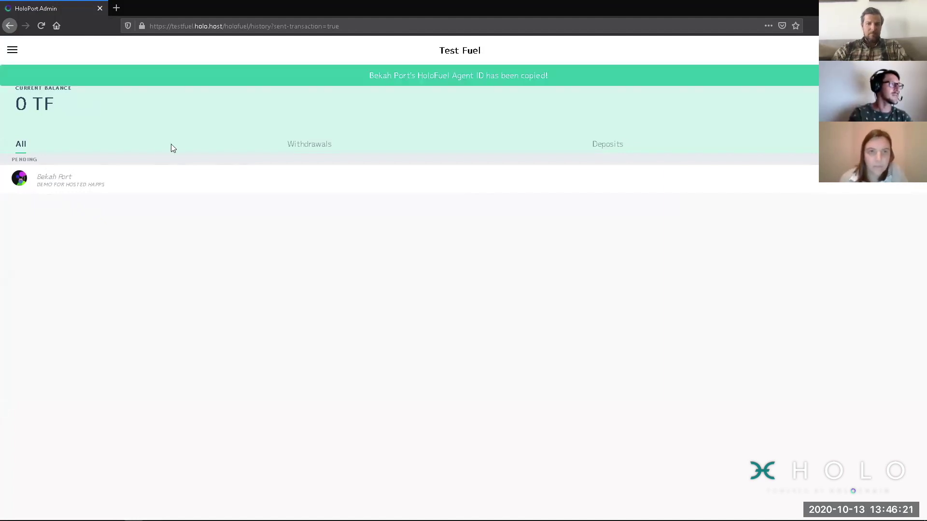
click(117, 8)
text(HcScj7VO3v3MTT3icvpyTPJXx85P59ns4oECfMK5dywbdvd3ytOBgxX5dt57zoz)
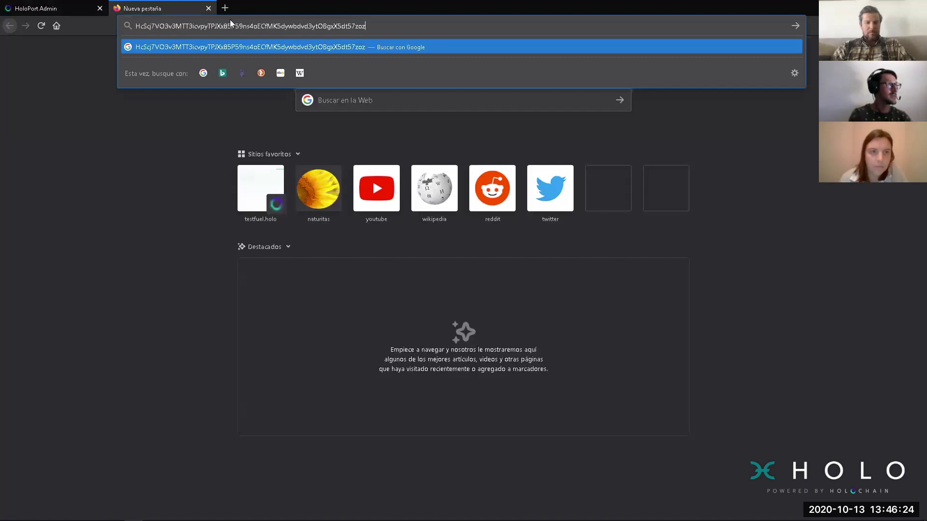
click(208, 9)
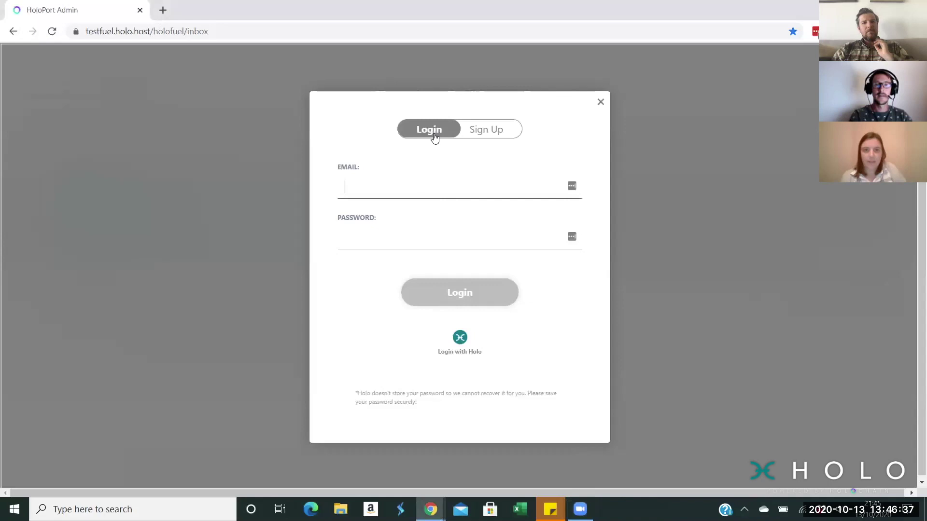
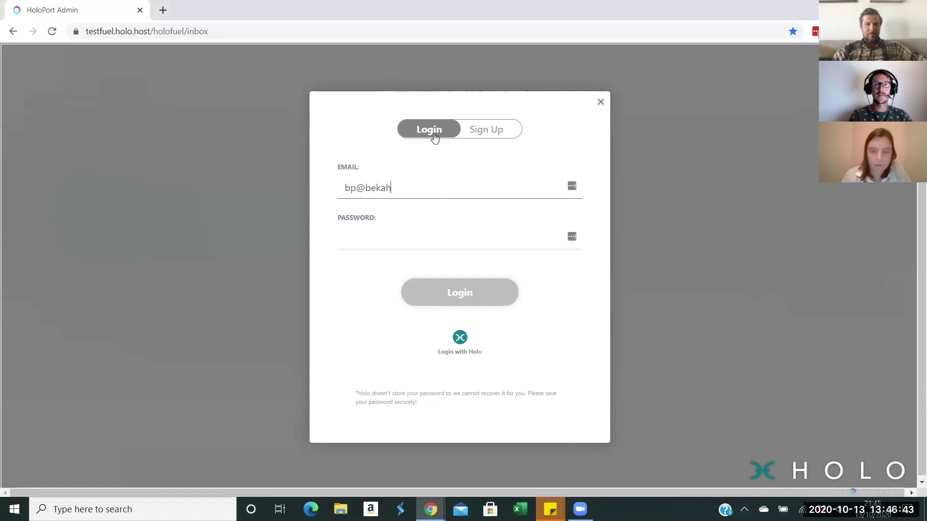
Step: Log in to the existing receiving account with its e-mail and password, then open the sidebar
key(Tab)
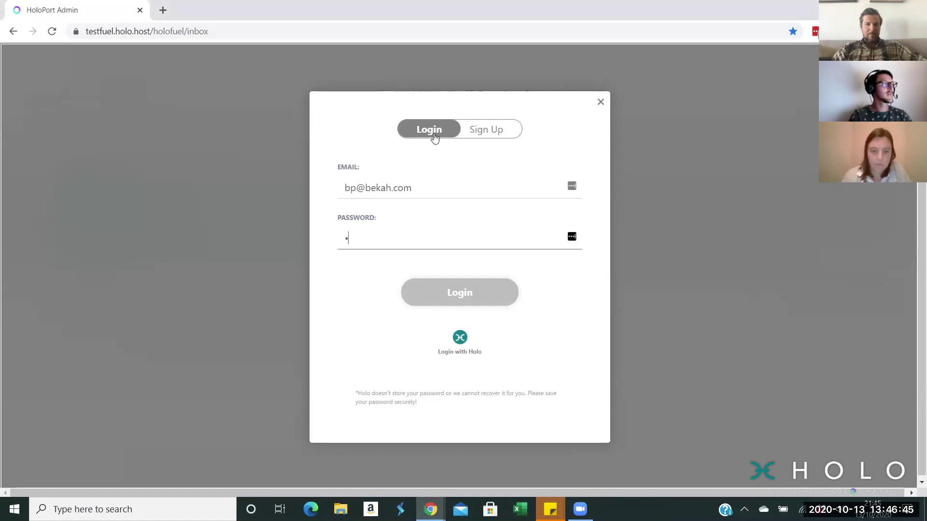
text(••••••••)
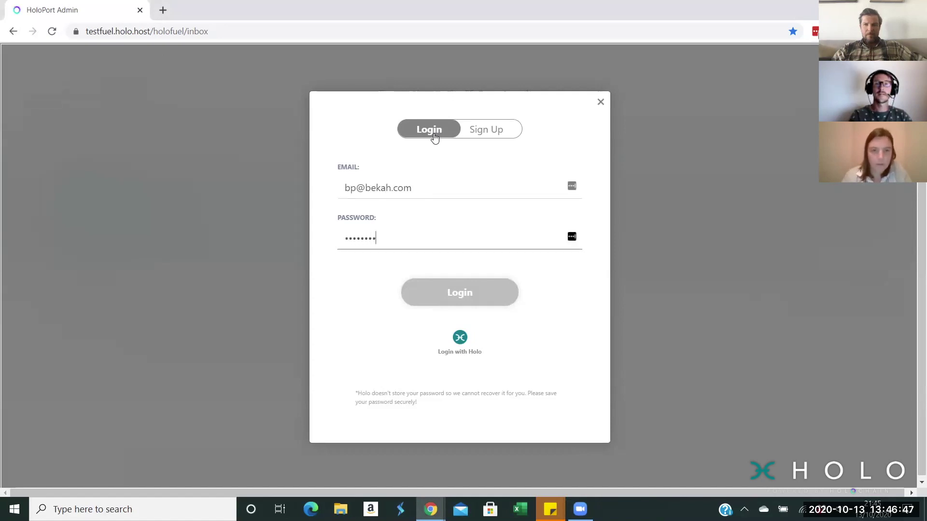
click(473, 296)
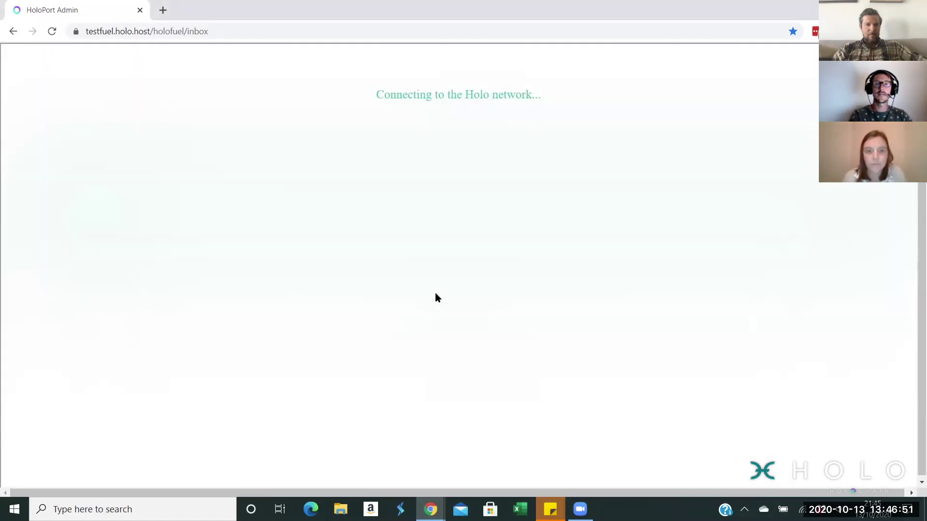
click(16, 59)
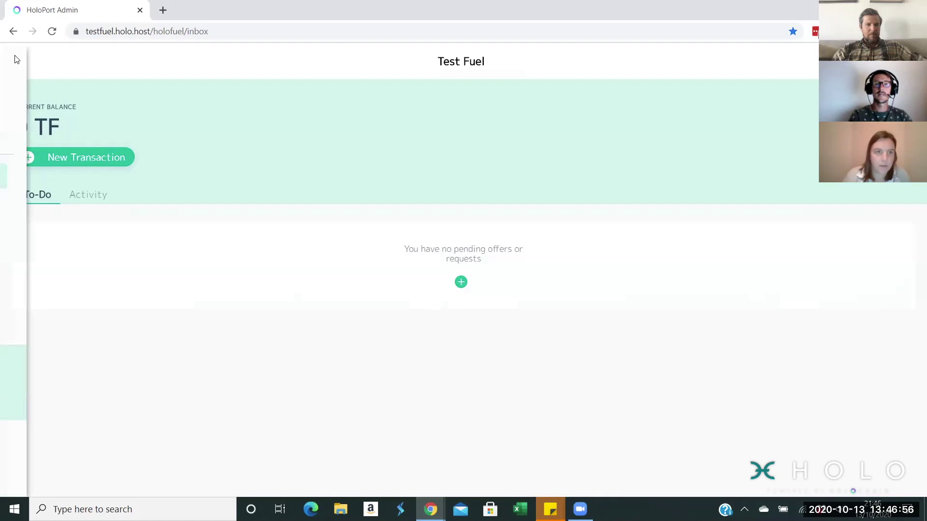
Step: Accept the 12,345 TF offer from the inbox and confirm, raising the balance to 12,345 TF
click(52, 246)
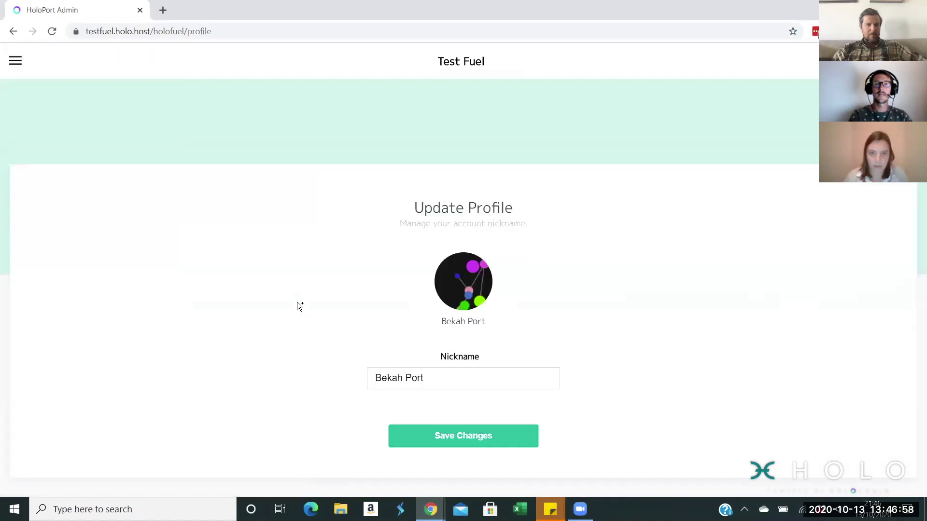
click(15, 60)
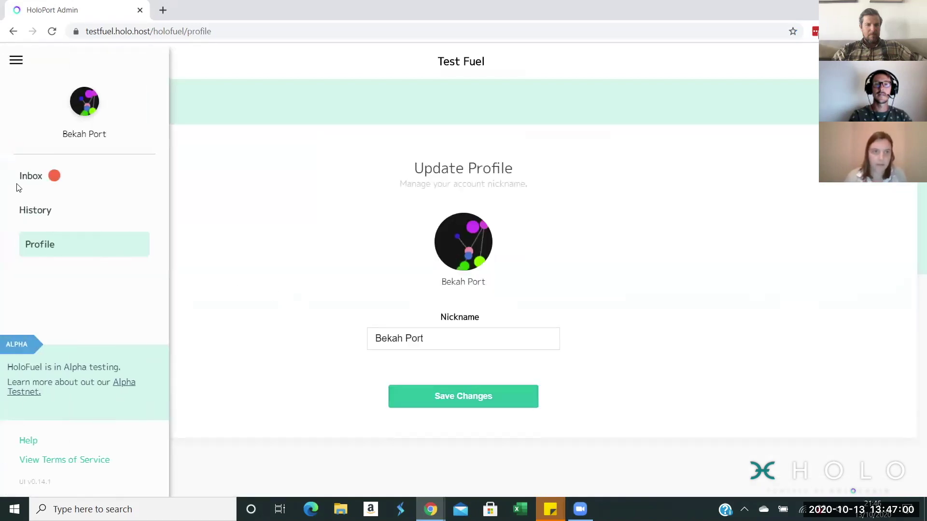
click(32, 177)
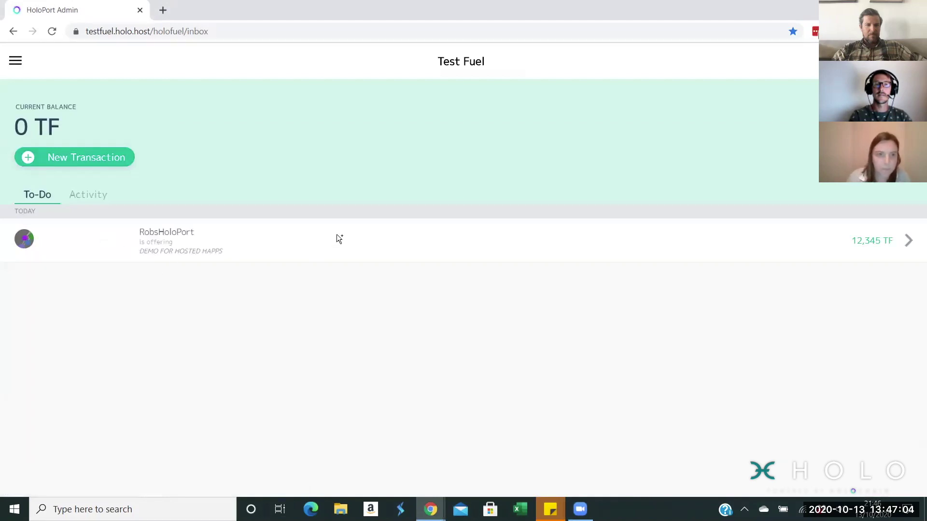
click(906, 246)
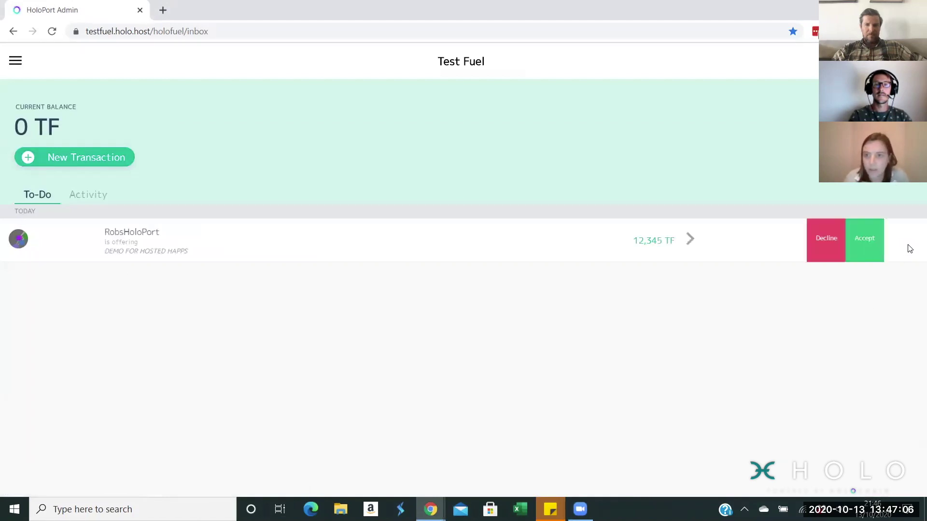
click(870, 244)
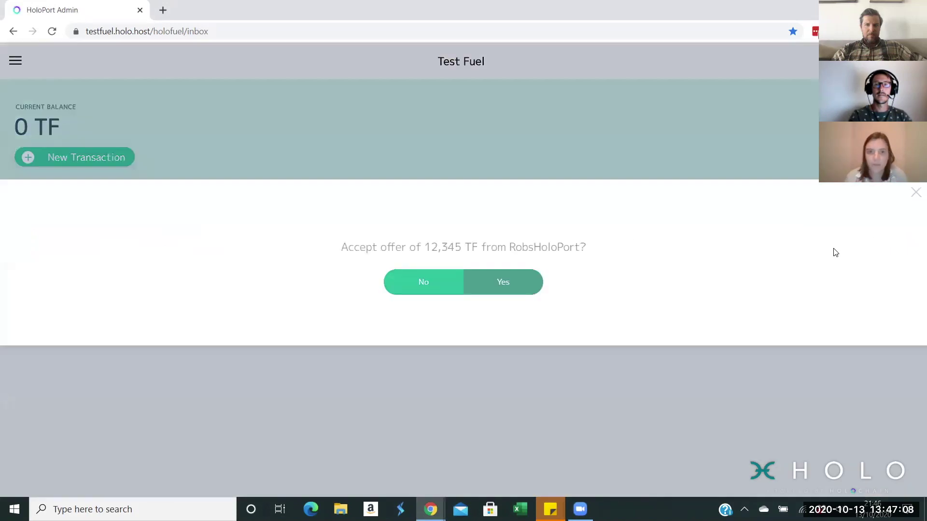
right_click(465, 193)
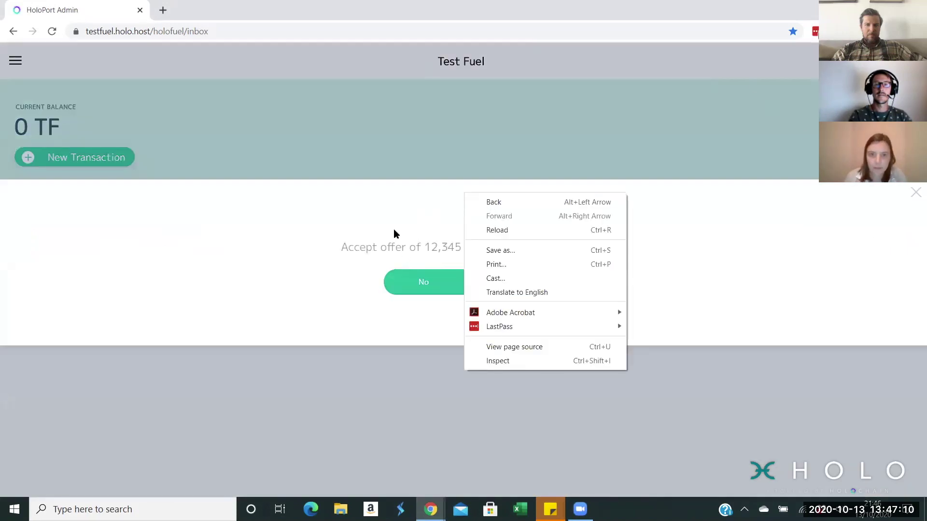
click(506, 282)
click(507, 282)
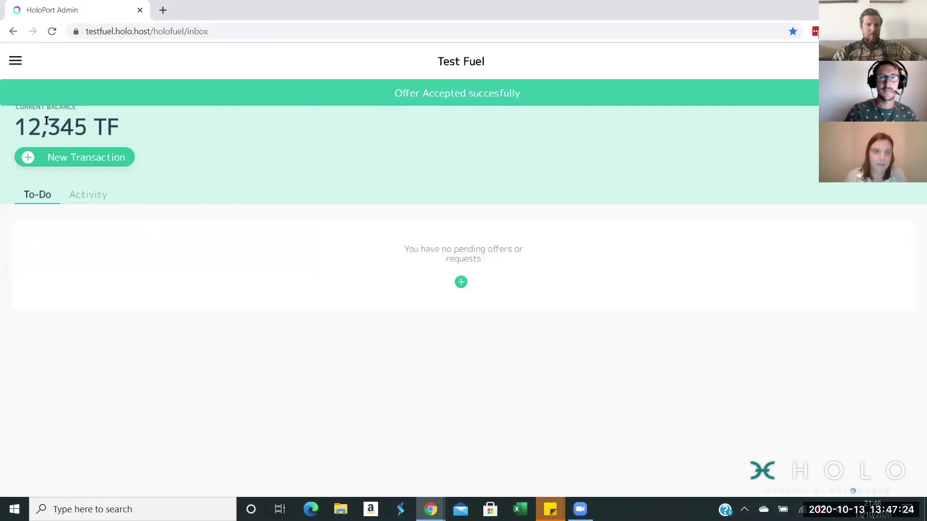
click(15, 63)
click(42, 210)
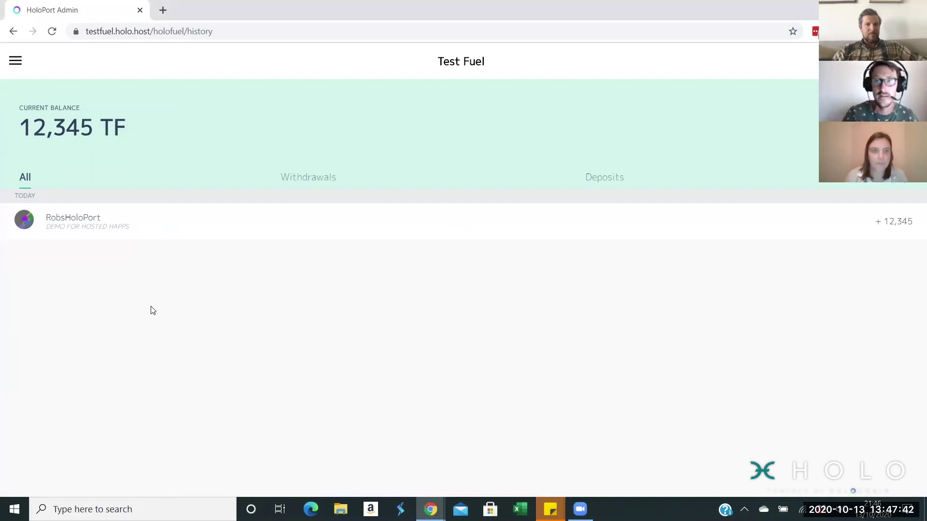
click(15, 60)
click(32, 177)
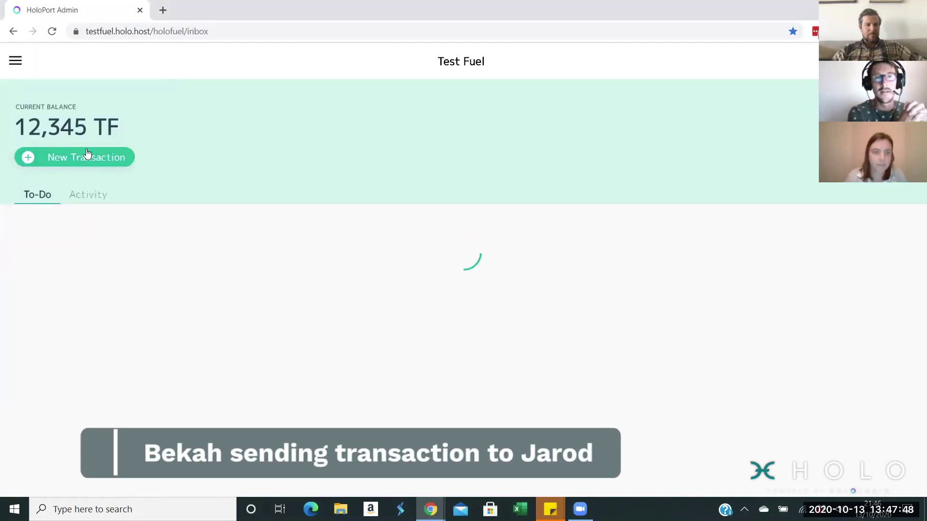
Step: Start a new transaction for 45,678 TF and choose to send it
click(68, 159)
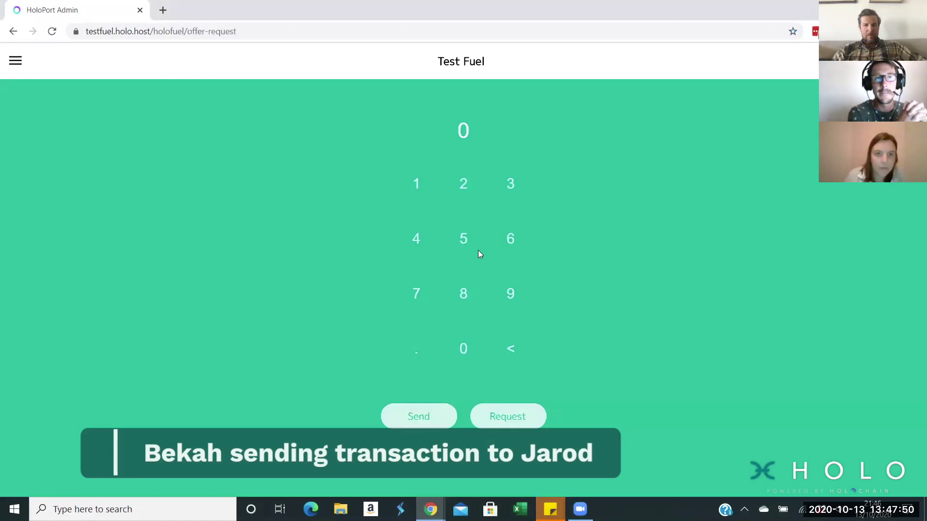
click(413, 240)
click(462, 244)
click(510, 238)
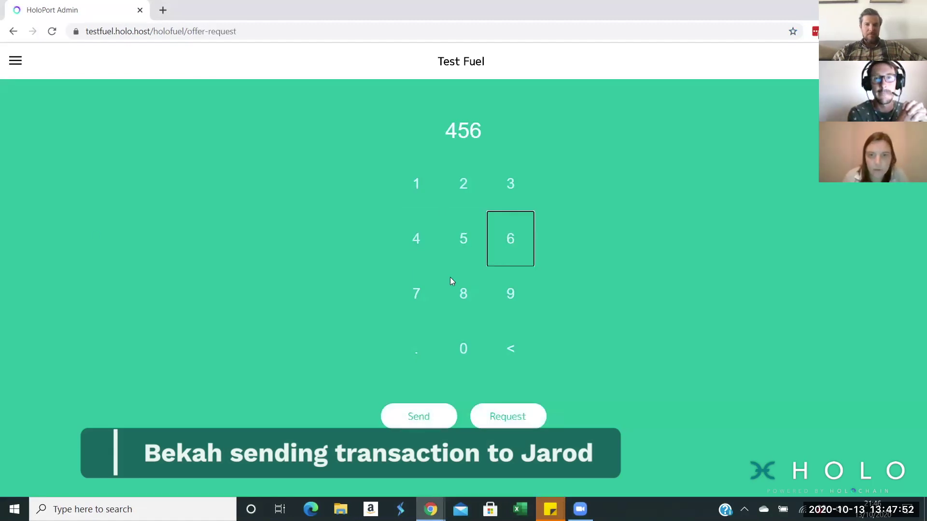
click(430, 290)
click(463, 311)
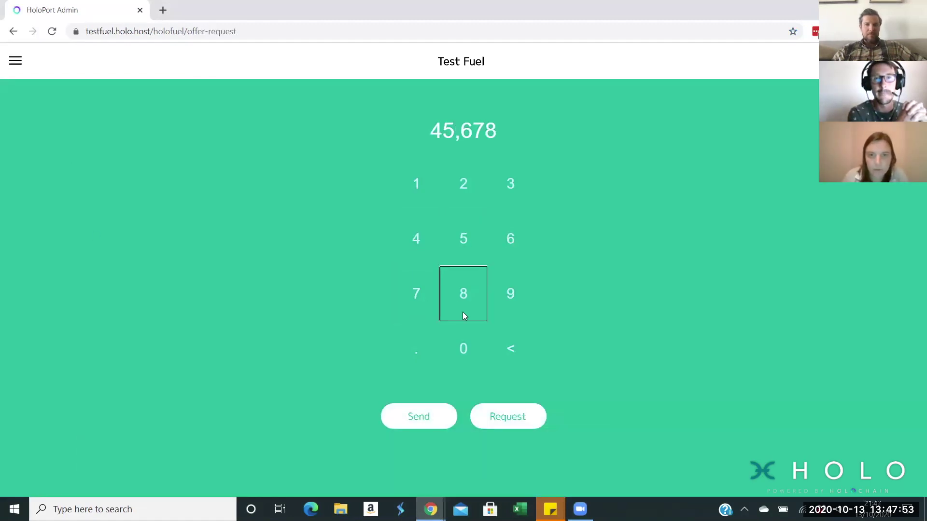
click(441, 411)
Step: Paste the recipient's agent address, add a note naming the recipient test account, and send
click(29, 227)
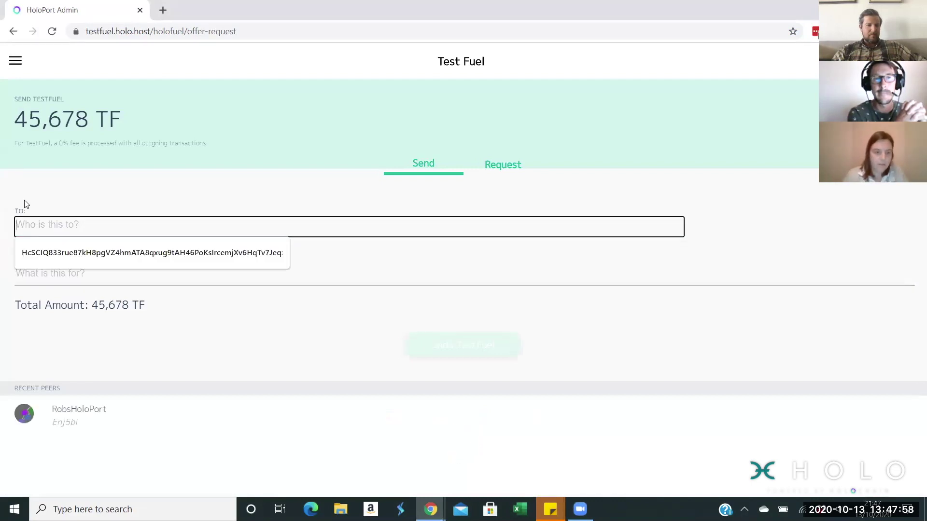
text(HcScj9CrVi8Octonddm4FyEfh69JNt3crr8KbYacJRpihevouj6WZbgqH8o5uoa)
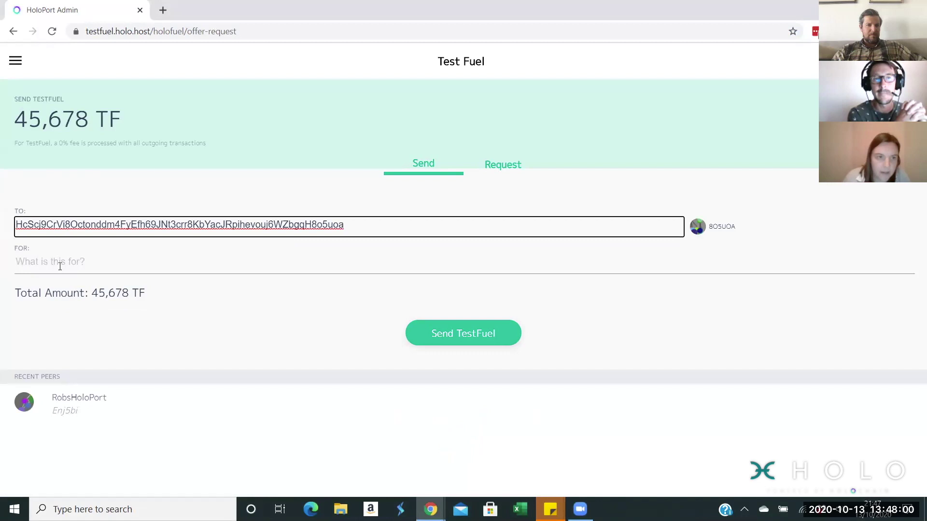
click(60, 265)
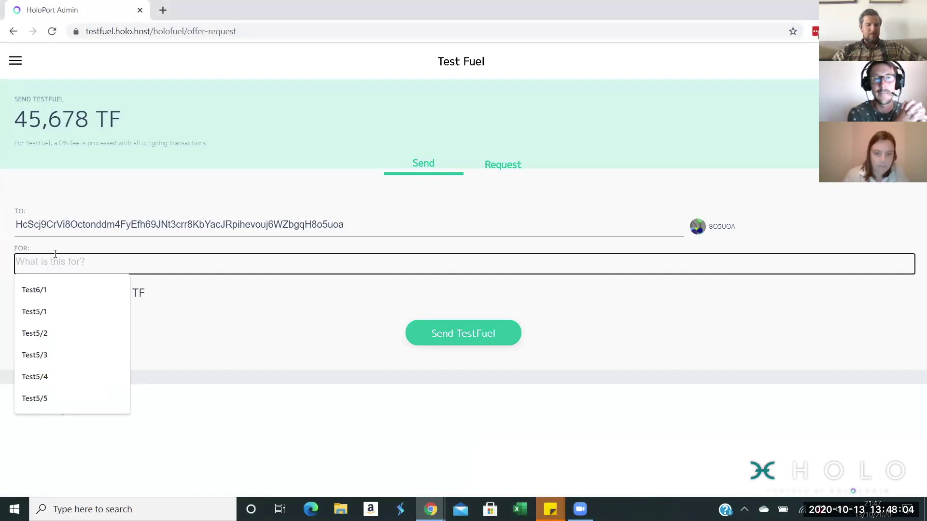
text(Jarod Test)
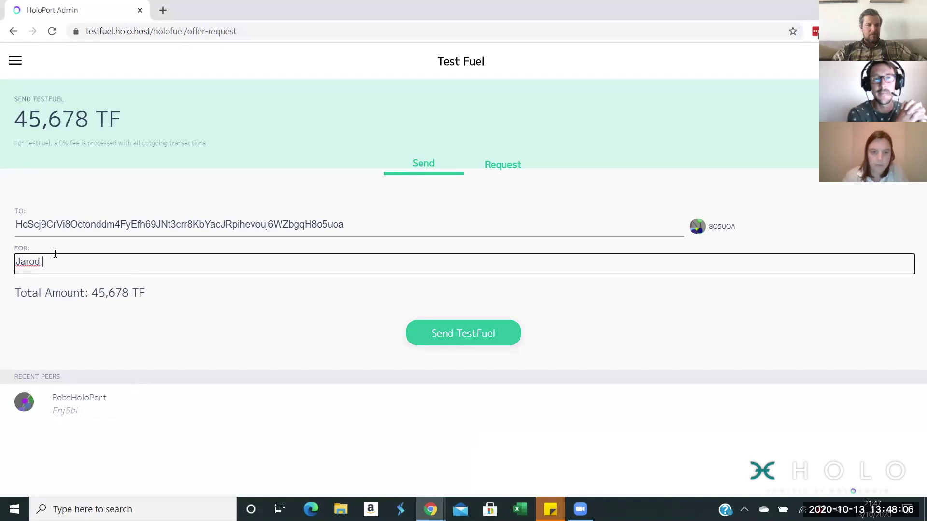
click(482, 332)
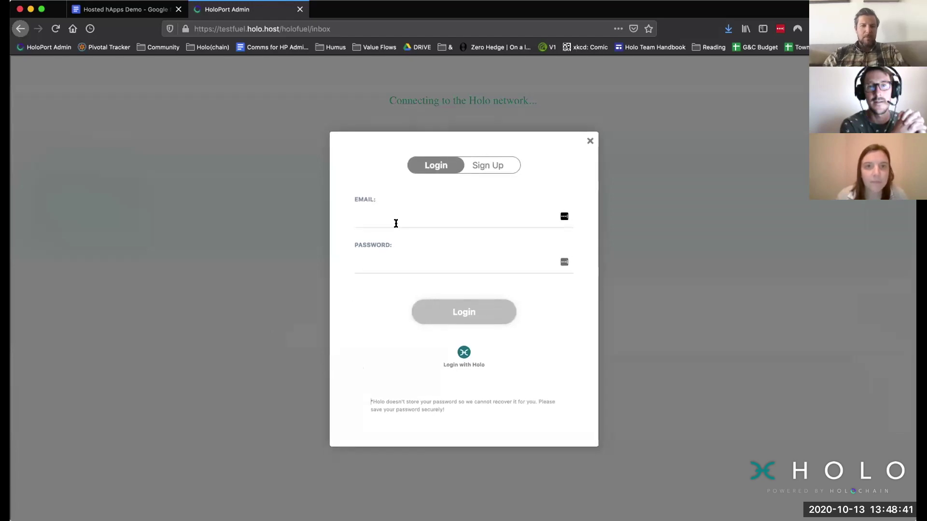
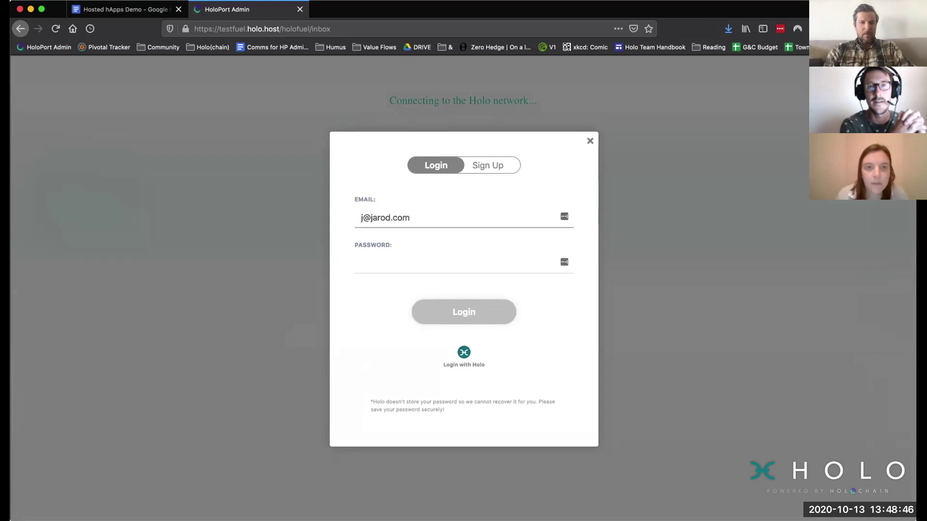
Step: Log in to the receiving test account with its e-mail and password
key(Tab)
text(********)
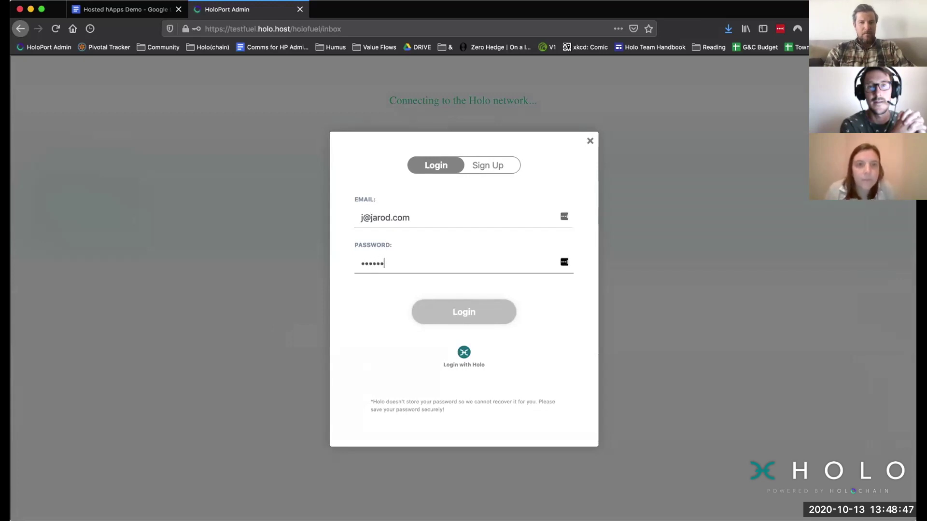
click(471, 317)
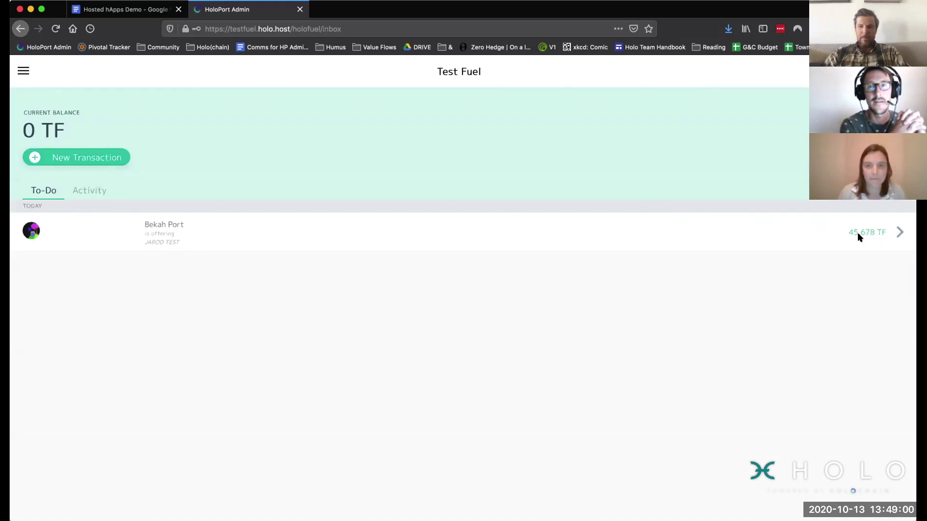
Step: Accept the incoming 45,678 TF offer so the balance becomes 45,678 TF
click(894, 233)
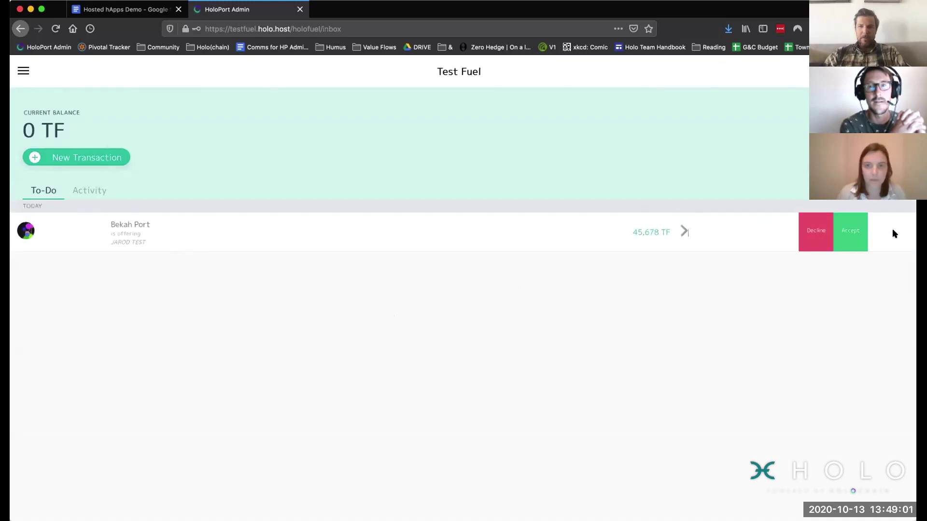
click(847, 232)
click(514, 290)
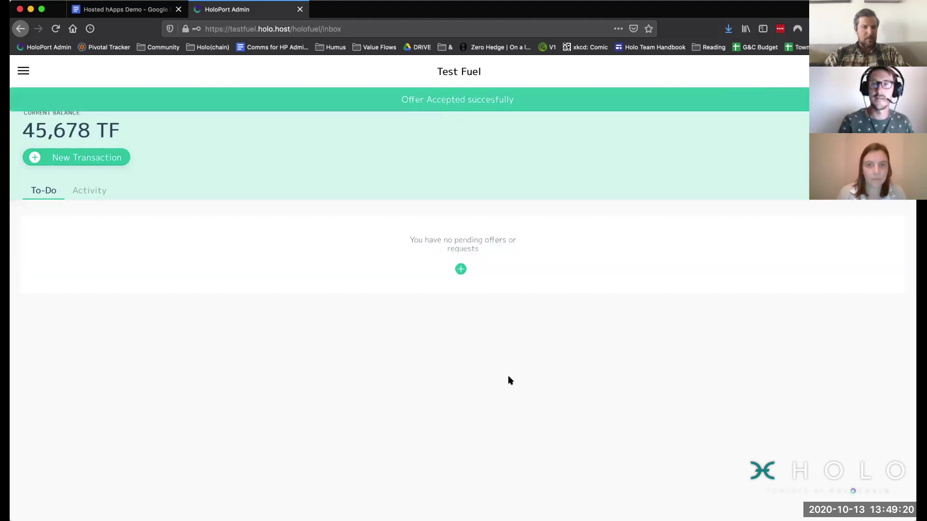
Step: Open the transaction history from the navigation menu to check the accepted offer
click(25, 71)
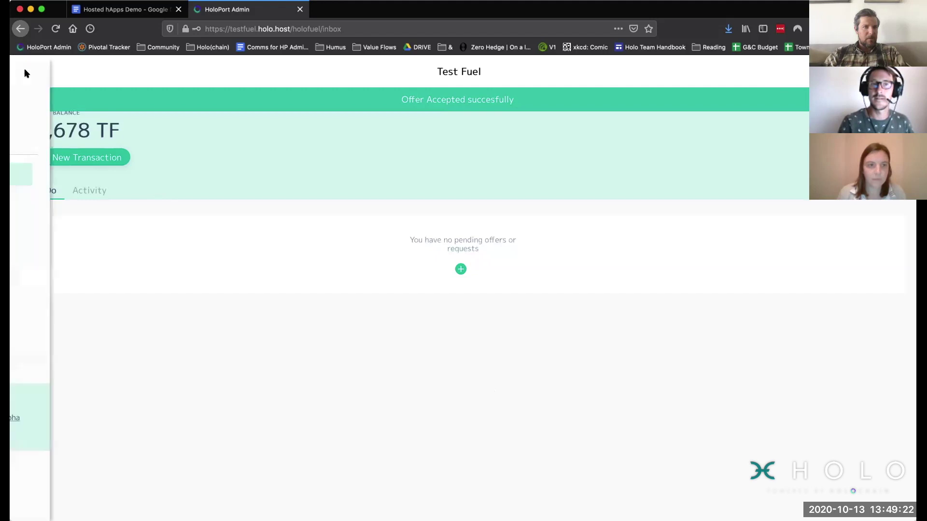
click(43, 205)
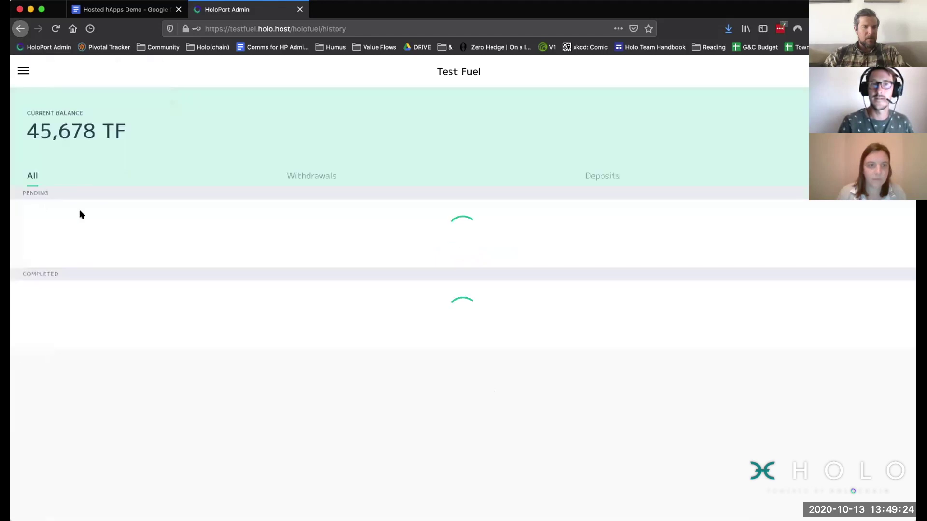
click(21, 73)
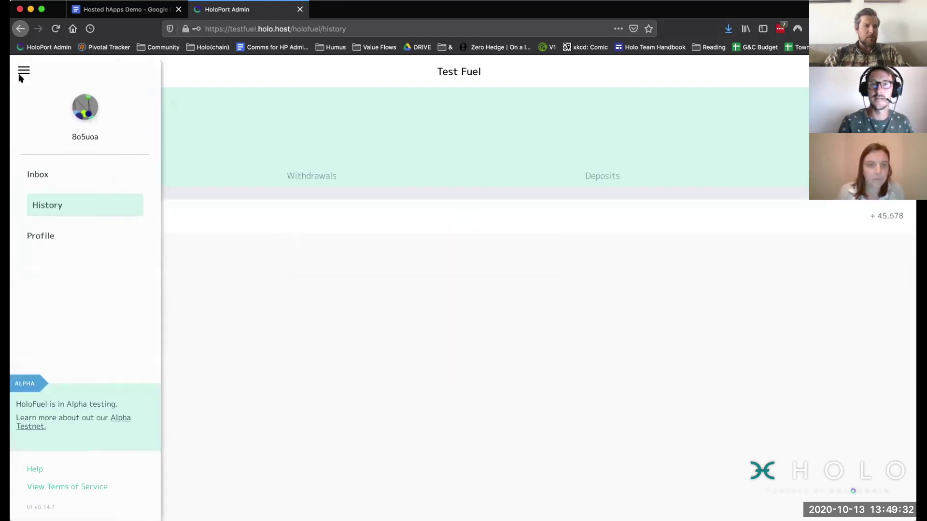
Step: Start a new transaction for 99,963 TF and make it a request
click(38, 176)
click(70, 158)
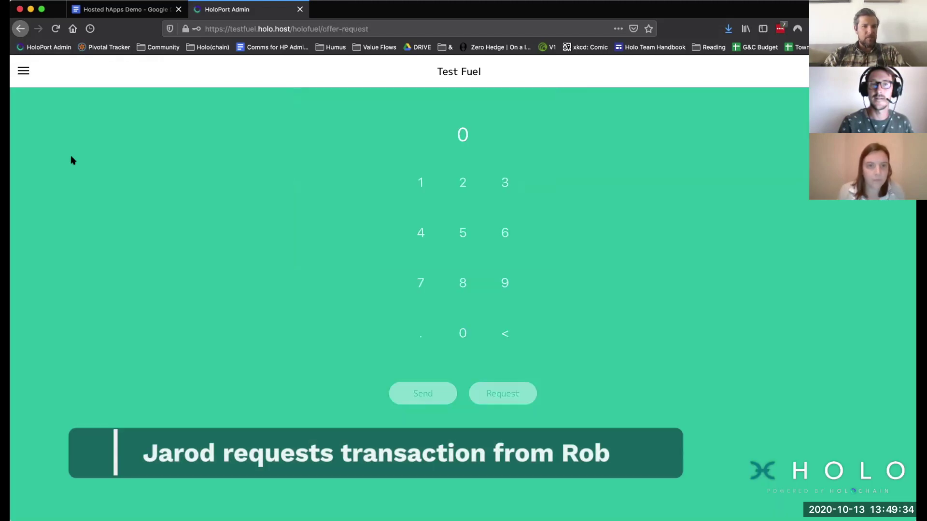
double_click(505, 283)
click(505, 282)
click(502, 237)
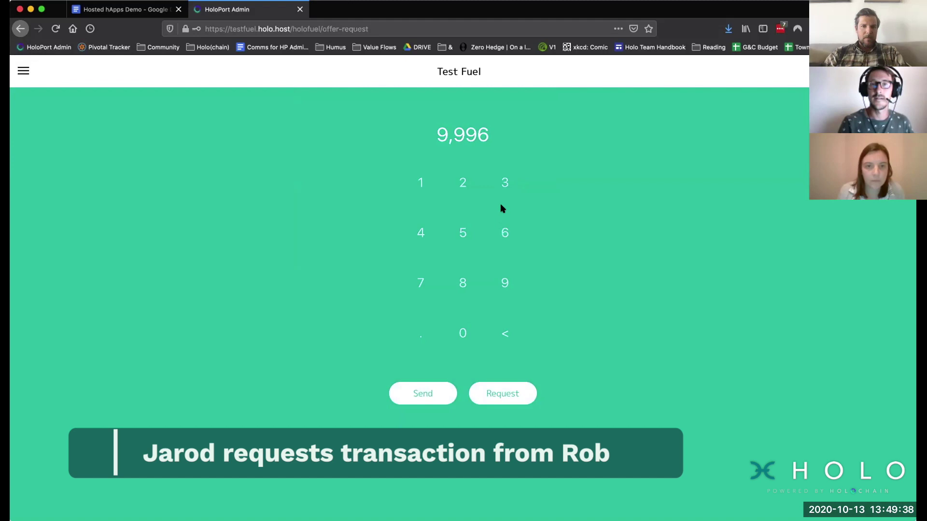
click(502, 184)
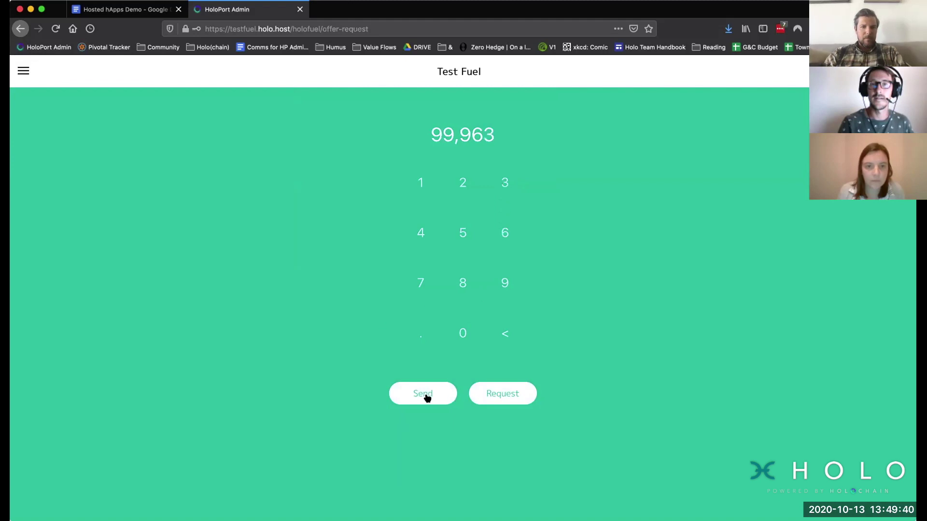
click(487, 393)
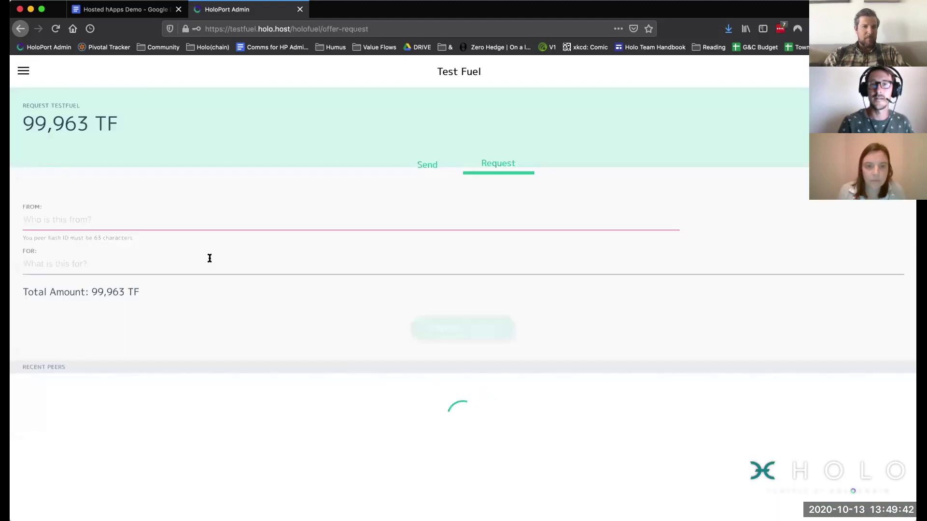
Step: Paste the other account's peer ID as the payer of the request
click(99, 221)
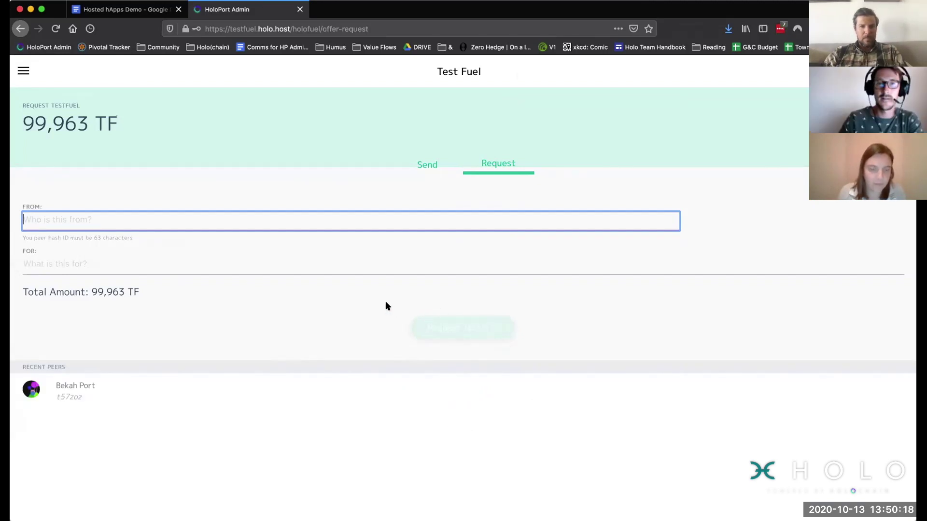
click(198, 221)
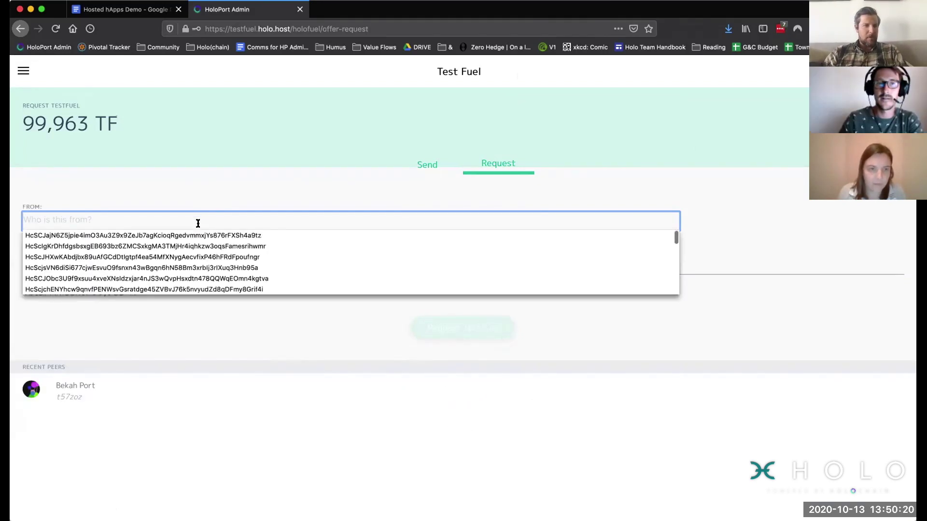
click(199, 221)
click(198, 222)
text(HcSCj7aQoxMiowqbr3P6mOmgTd5b5ihharR47Bva5bTqxmhoqg5Jtxm5jEnj5bi)
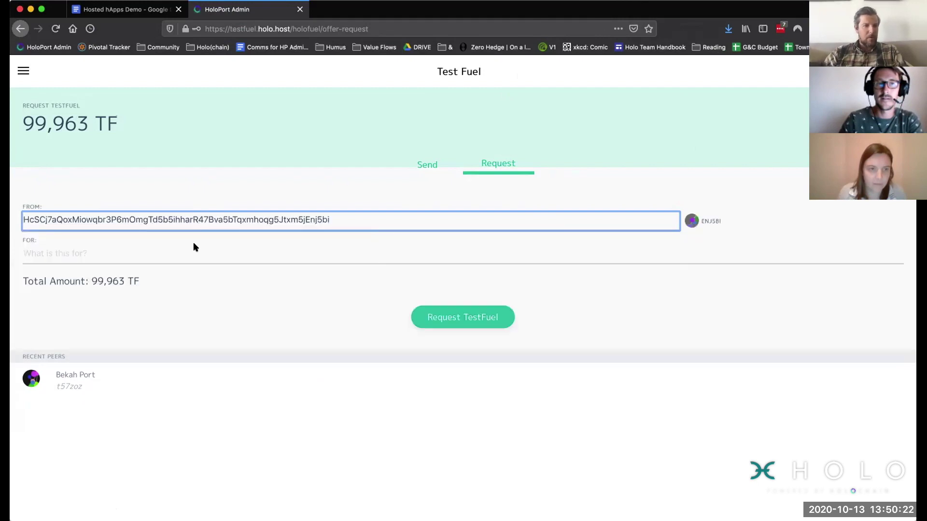
Step: Add a note saying who the request is to, then submit the 99,963 TF request
click(193, 247)
text(J)
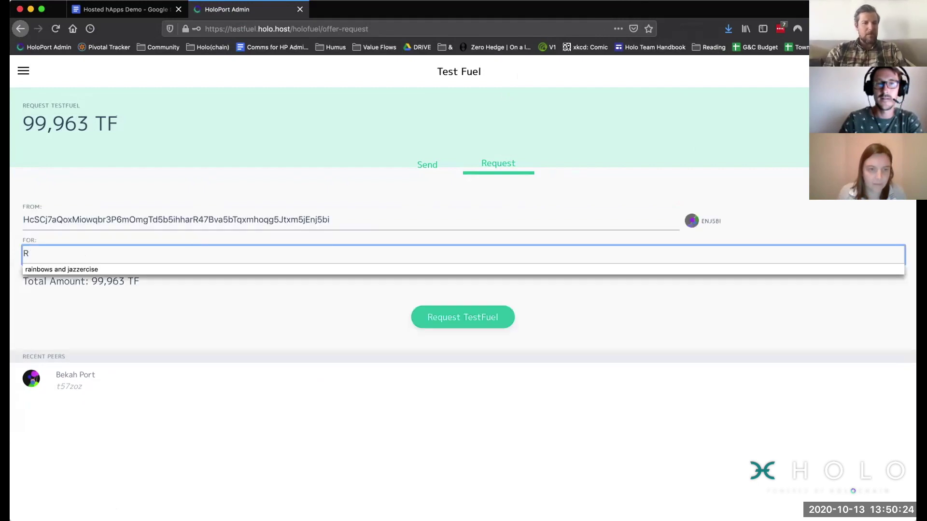
key(BackSpace)
text(Jarod )
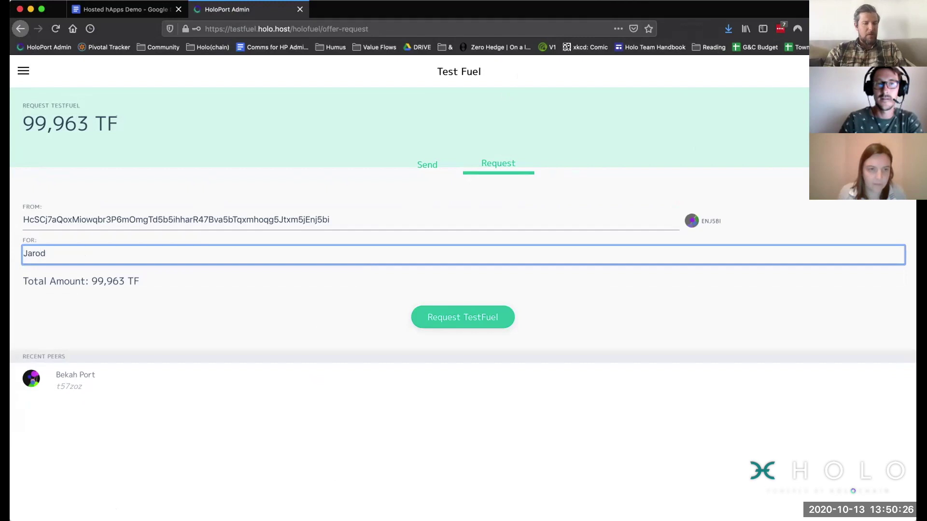
text(req)
key(Tab)
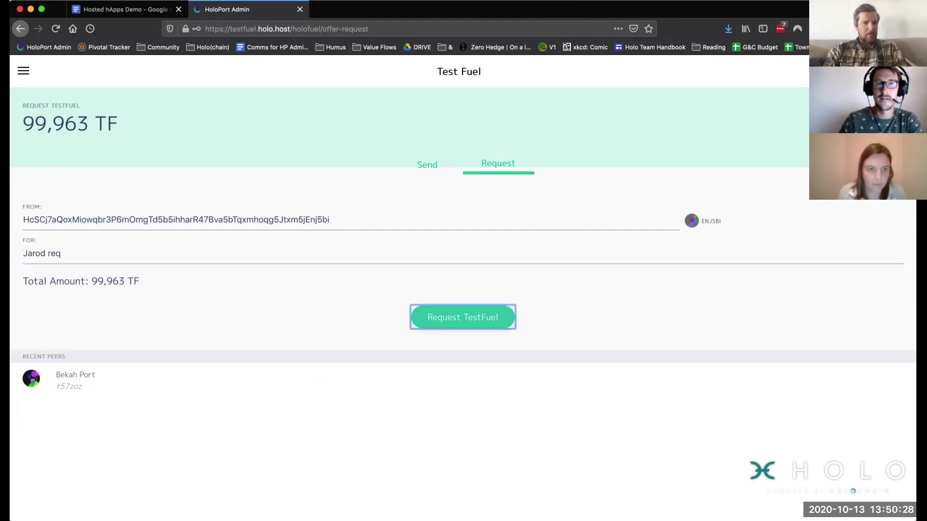
click(106, 253)
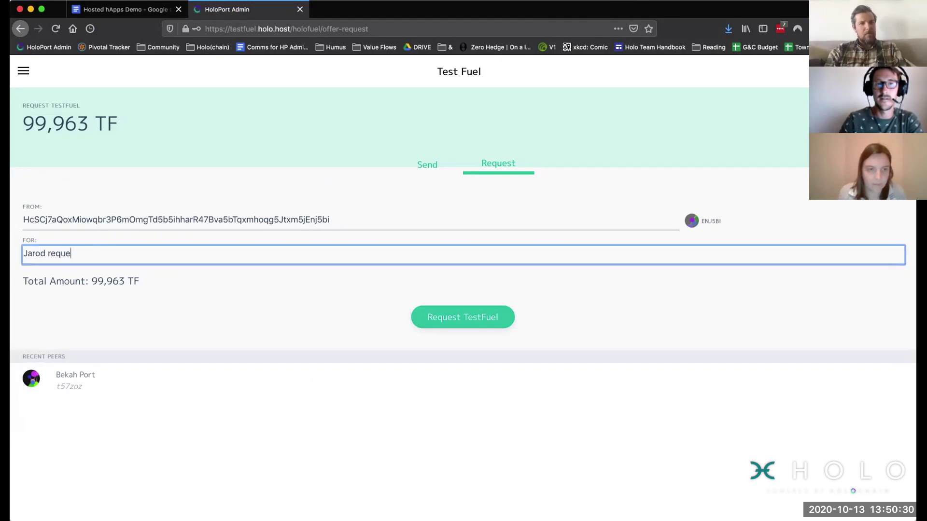
text(uest to Rob)
click(512, 243)
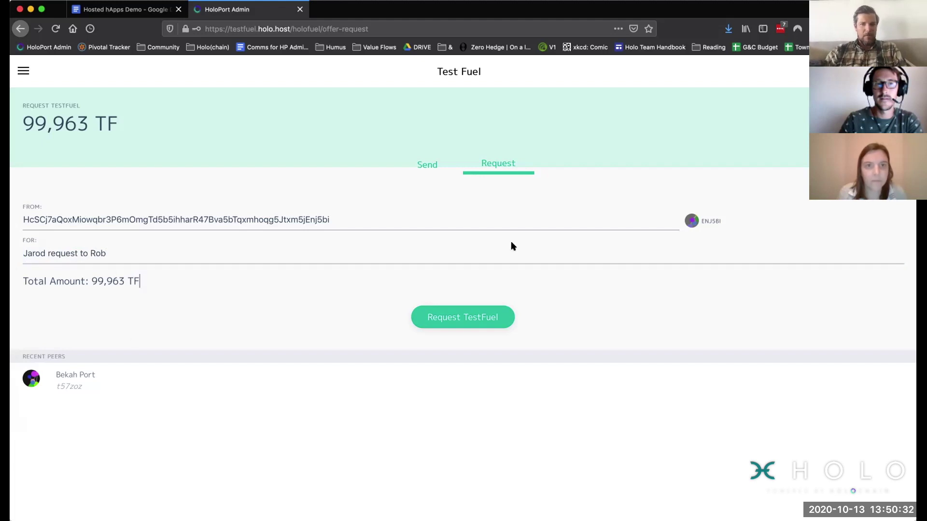
click(465, 317)
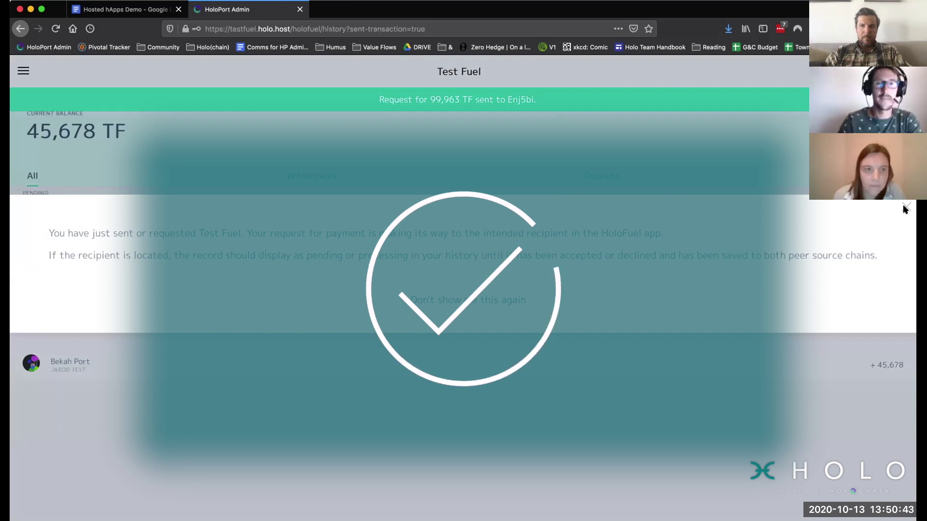
Step: Dismiss the request-sent confirmation and review the History page with the pending request
click(904, 207)
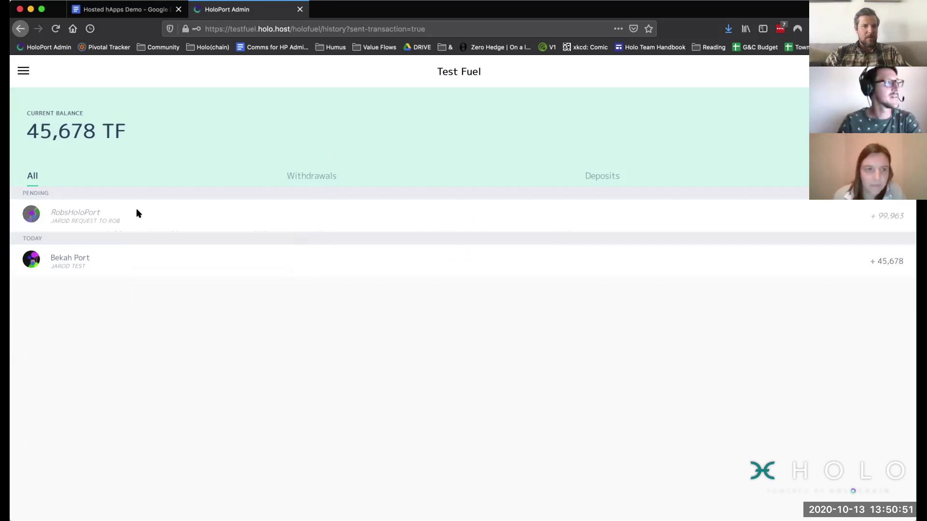
click(23, 72)
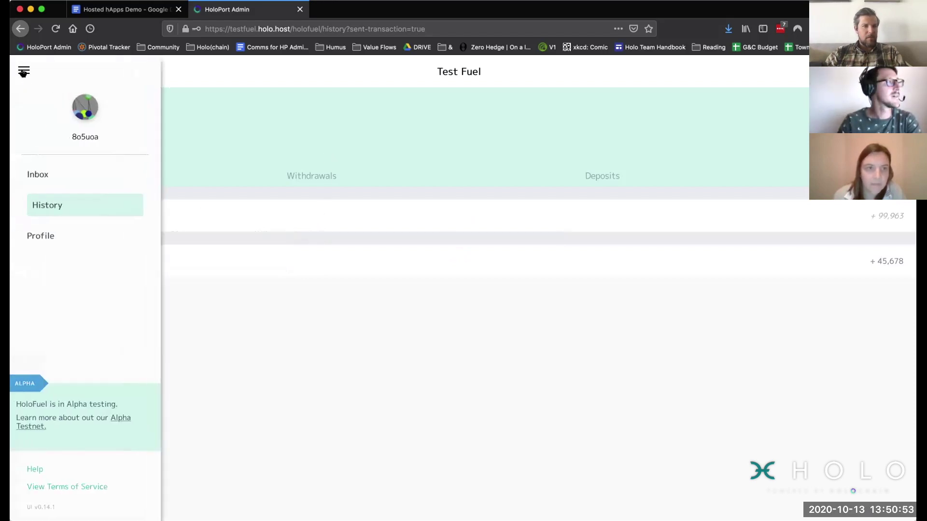
click(23, 72)
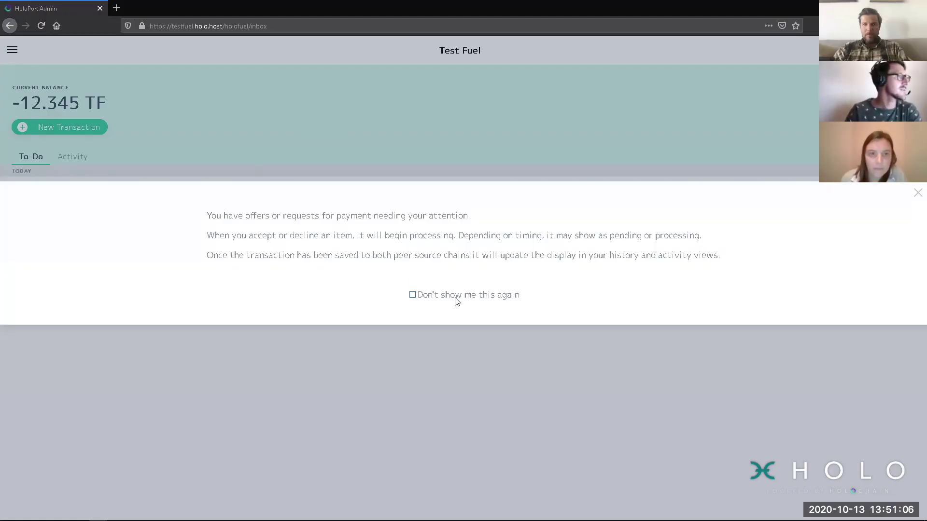
Step: Pay the pending 99,963 TF request, then view the Activity list
click(915, 194)
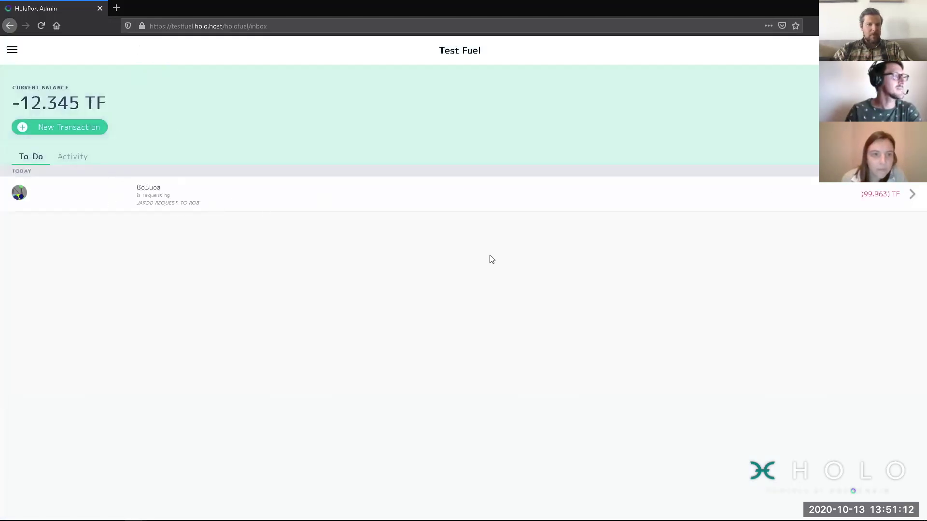
click(911, 195)
click(863, 201)
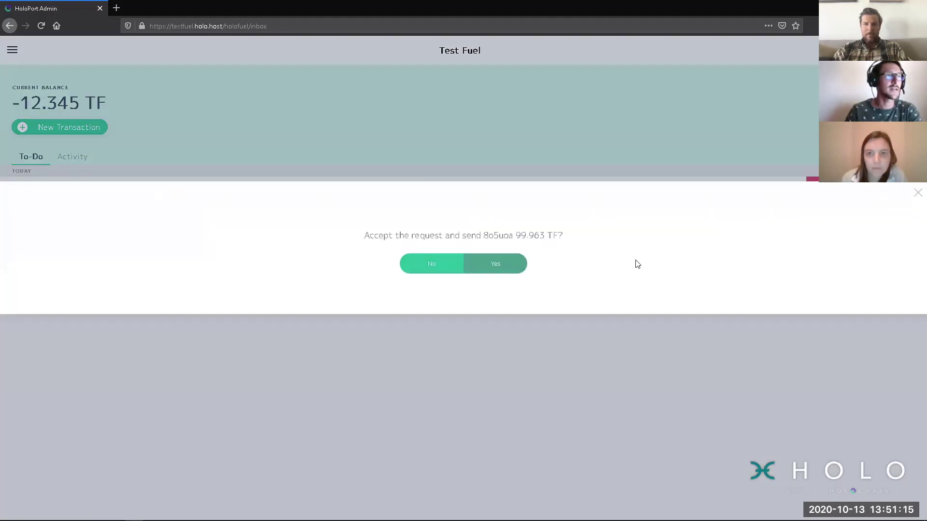
click(505, 264)
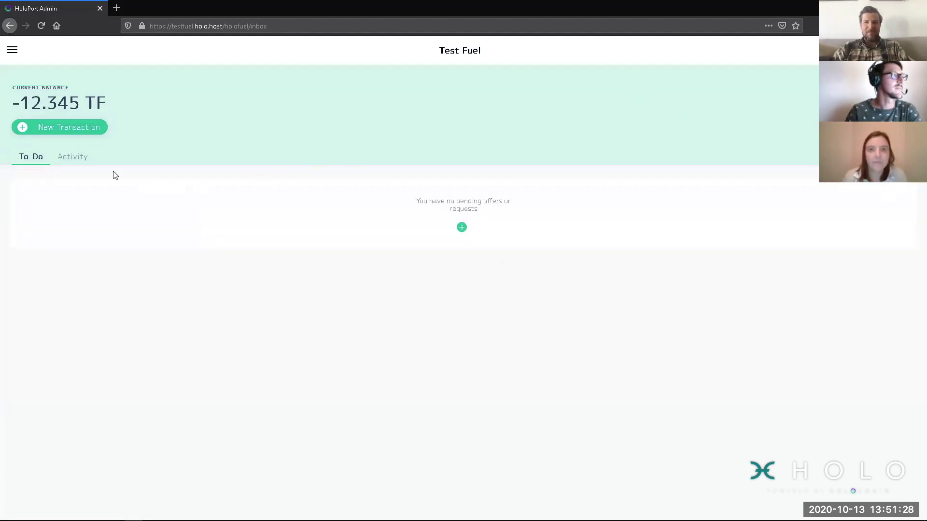
click(80, 157)
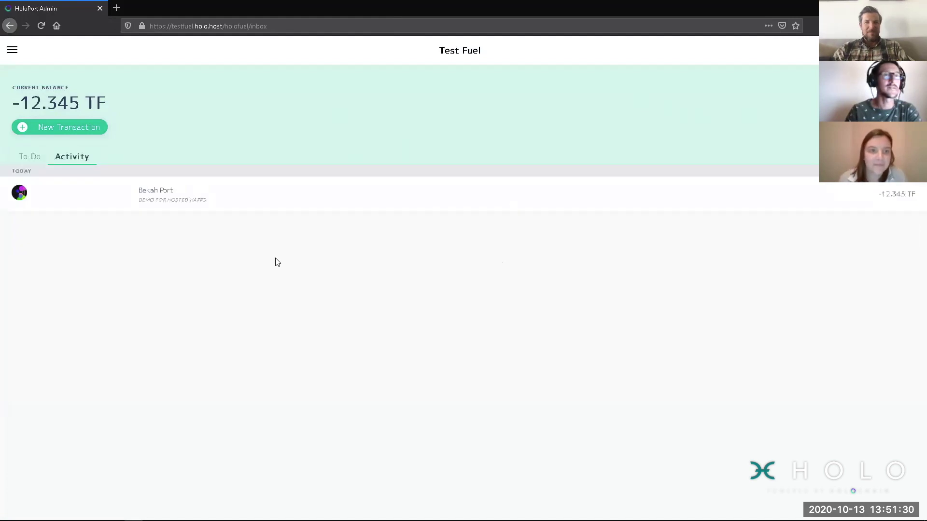